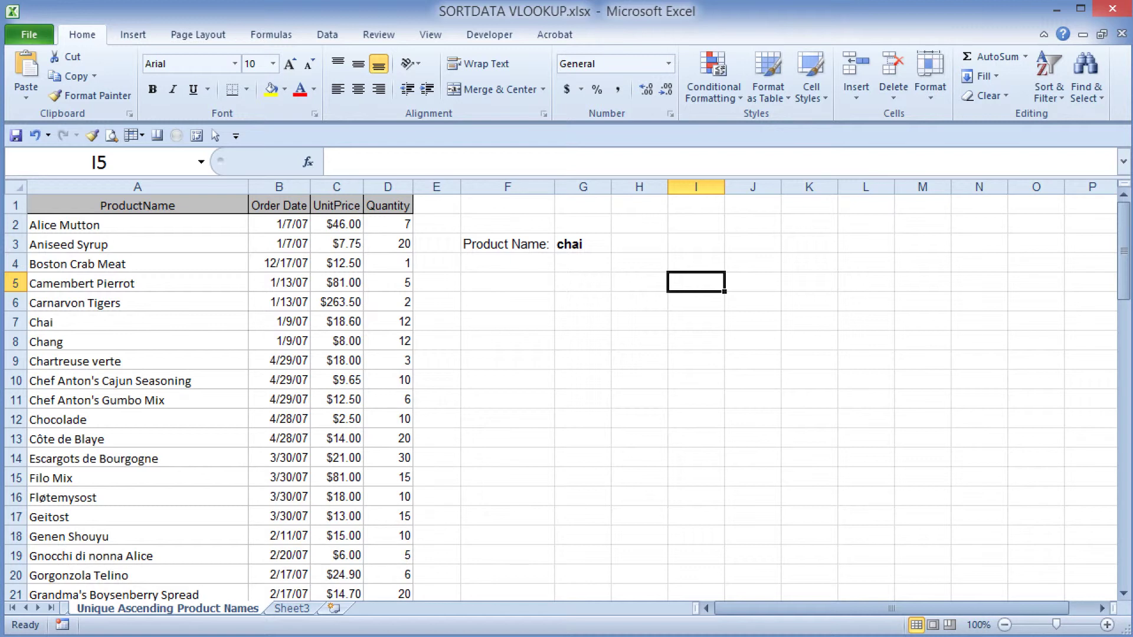
Step: Define the whole product table, including its headers, as a named range called my_DATA
{"action": "left_click", "coordinate": [190, 303]}
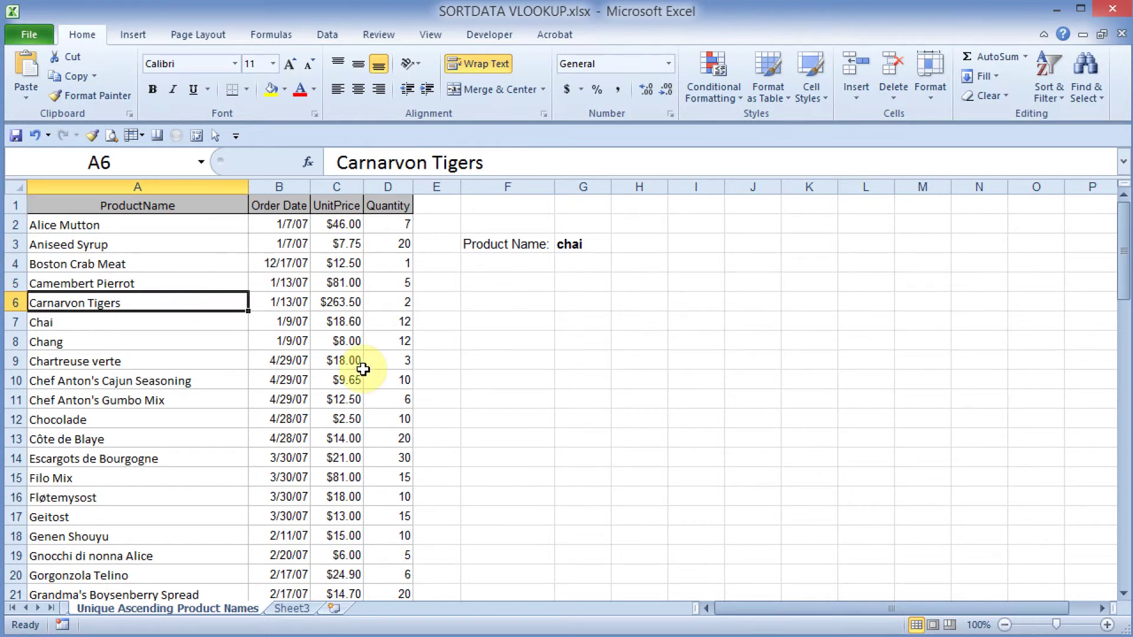
{"action": "key", "text": "ctrl+a"}
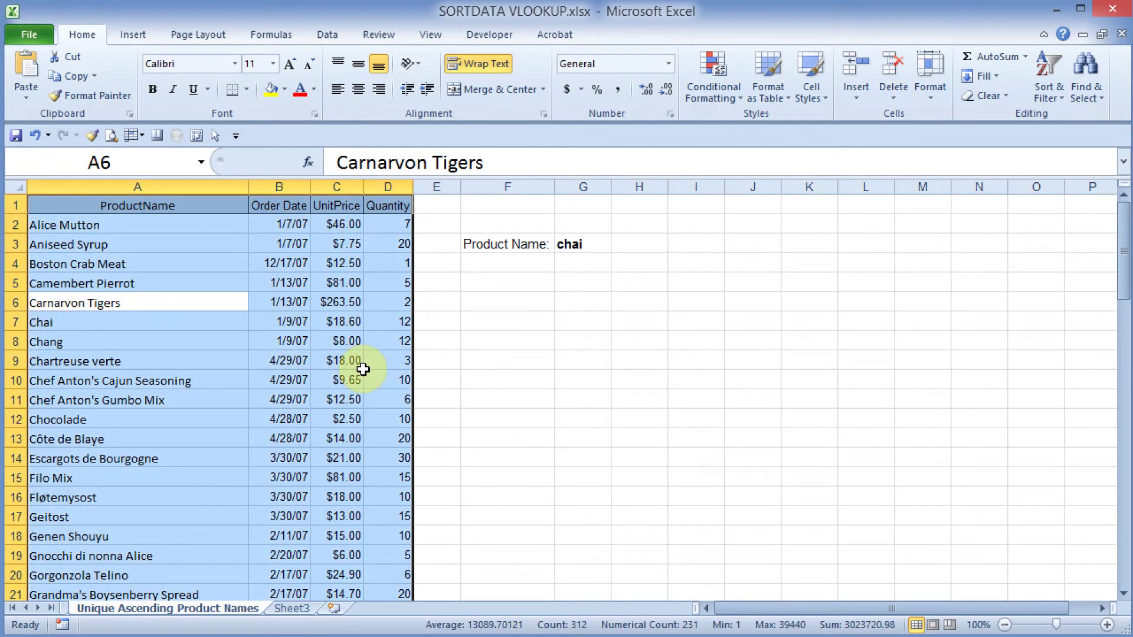
{"action": "left_click", "coordinate": [99, 161]}
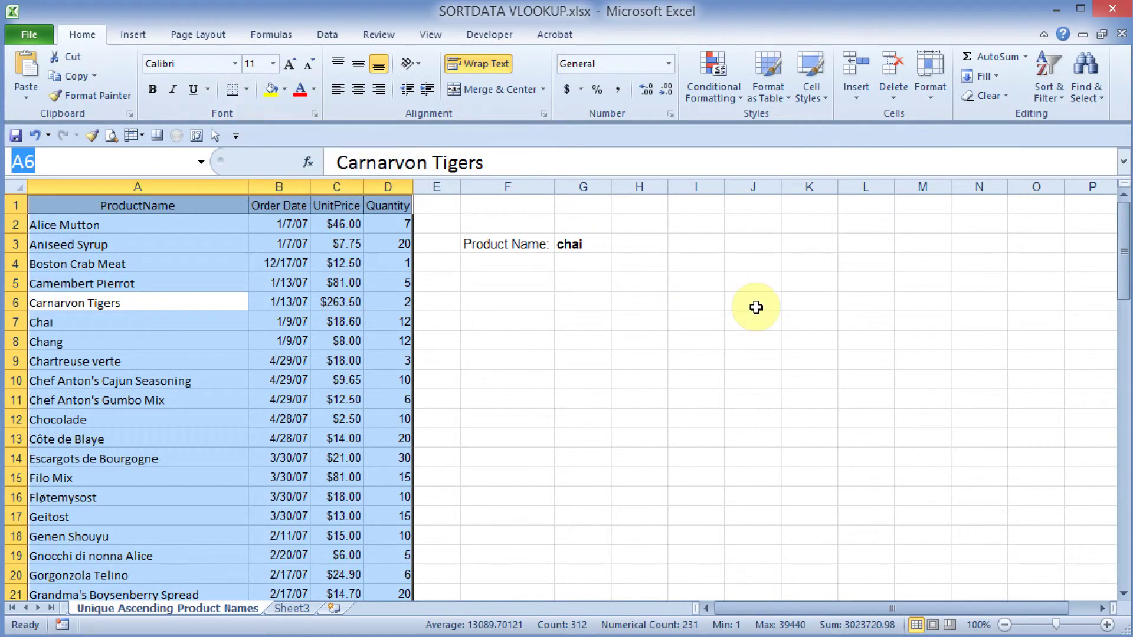
{"action": "type", "text": "my_DATA"}
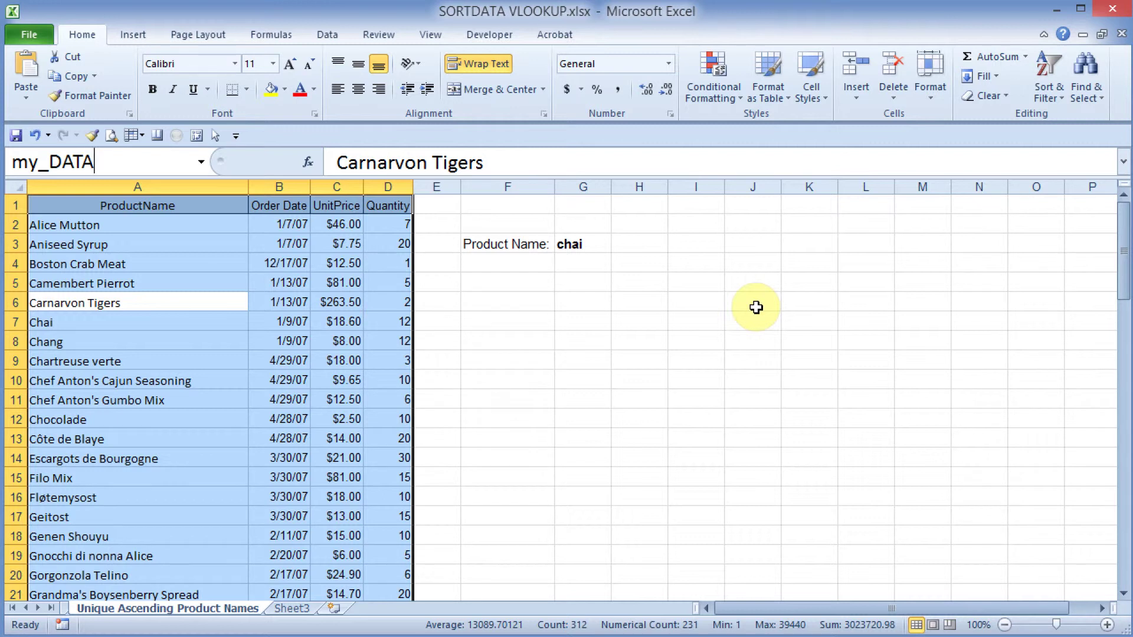
{"action": "key", "text": "Return"}
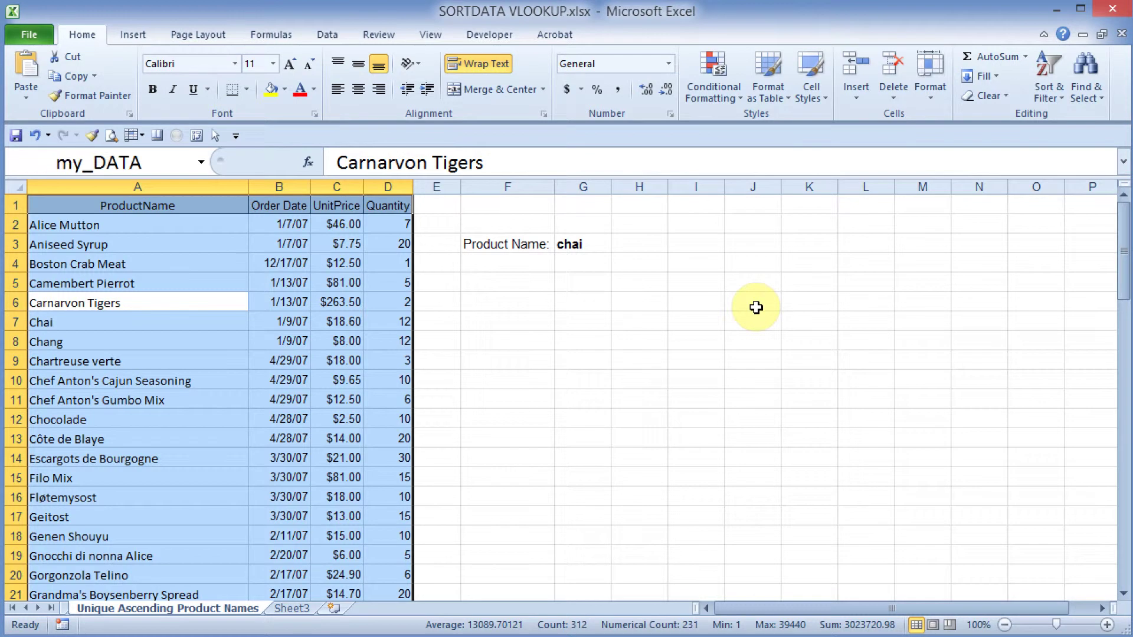
Step: Enter =VLOOKUP(G3,my_DATA,3) in G5 and compare its result with the Chai row
{"action": "left_click", "coordinate": [596, 282]}
{"action": "type", "text": "=vlookup("}
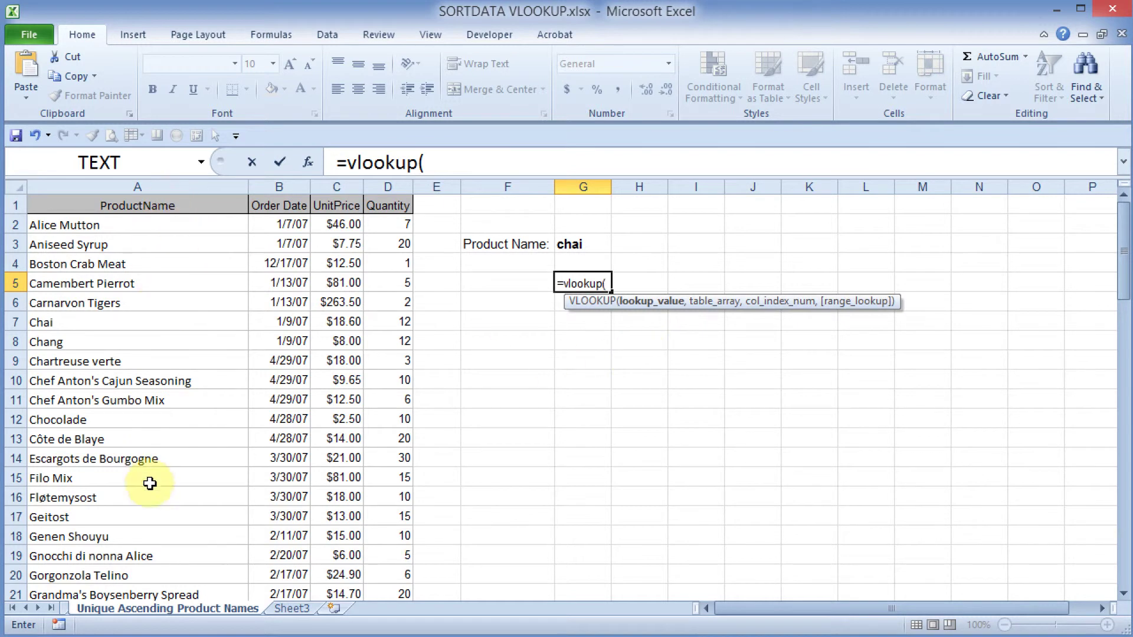
{"action": "left_click", "coordinate": [580, 244]}
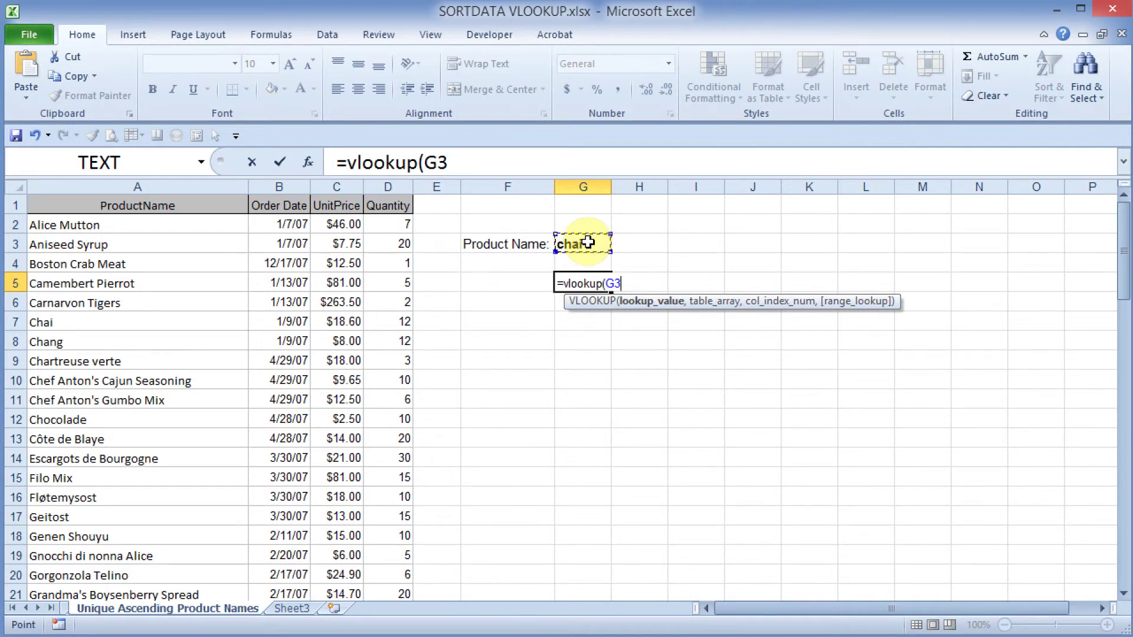
{"action": "type", "text": ","}
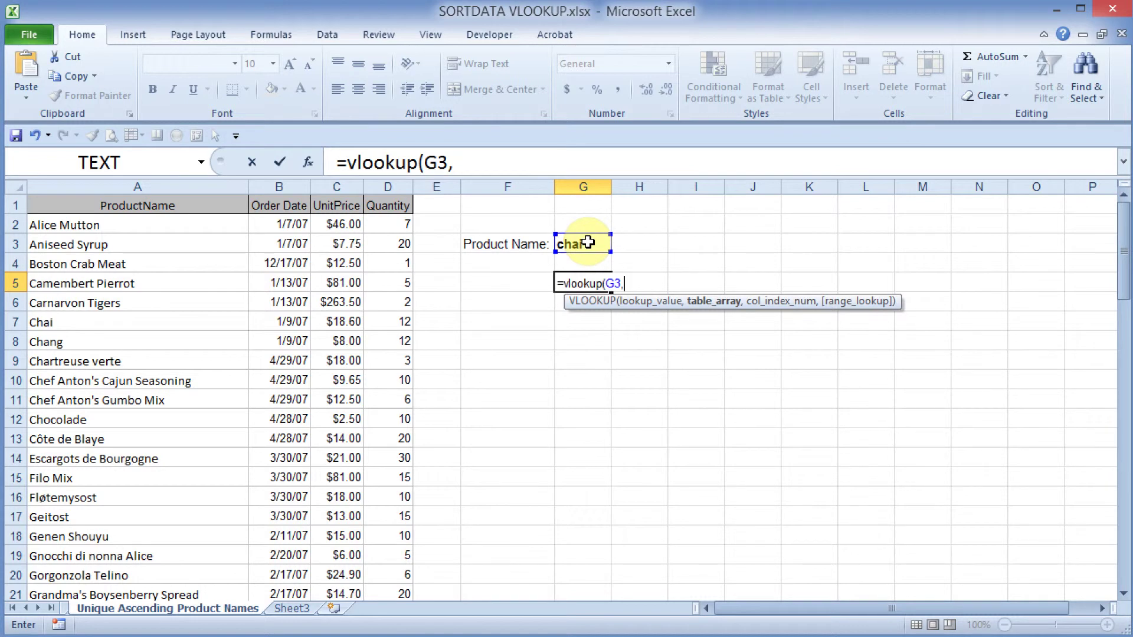
{"action": "type", "text": "my"}
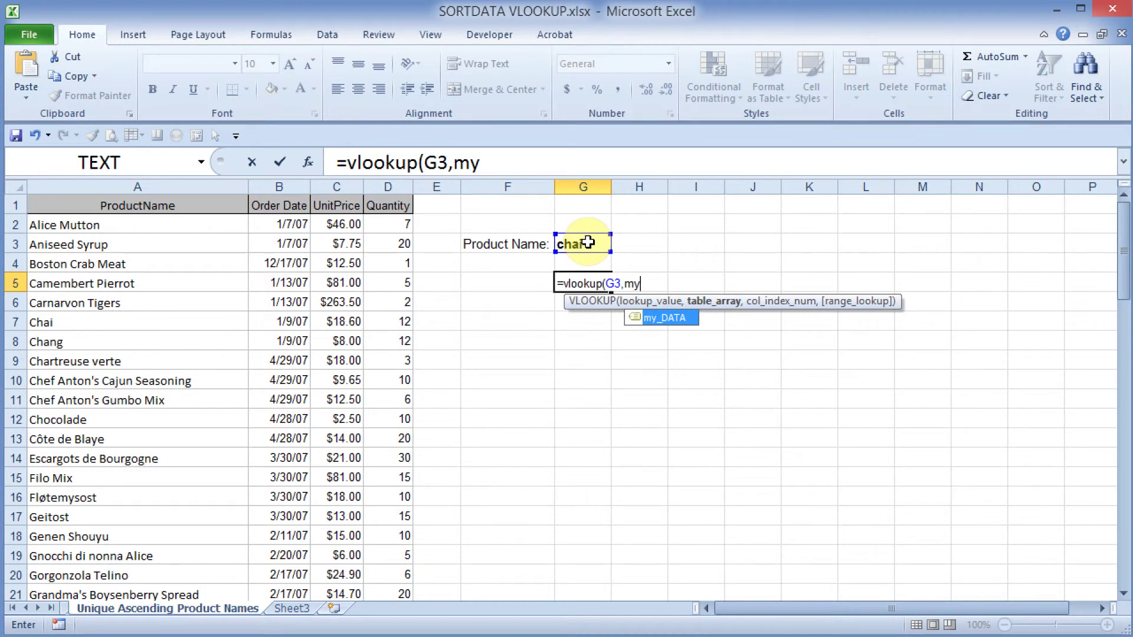
{"action": "key", "text": "Tab"}
{"action": "type", "text": ","}
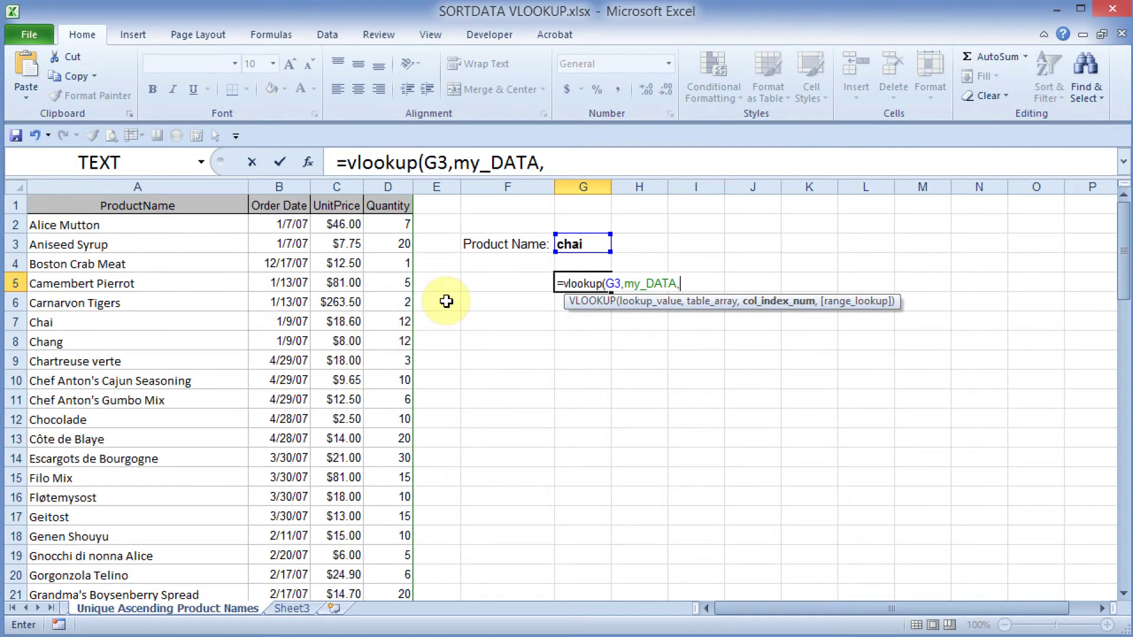
{"action": "type", "text": "3)"}
{"action": "key", "text": "Return"}
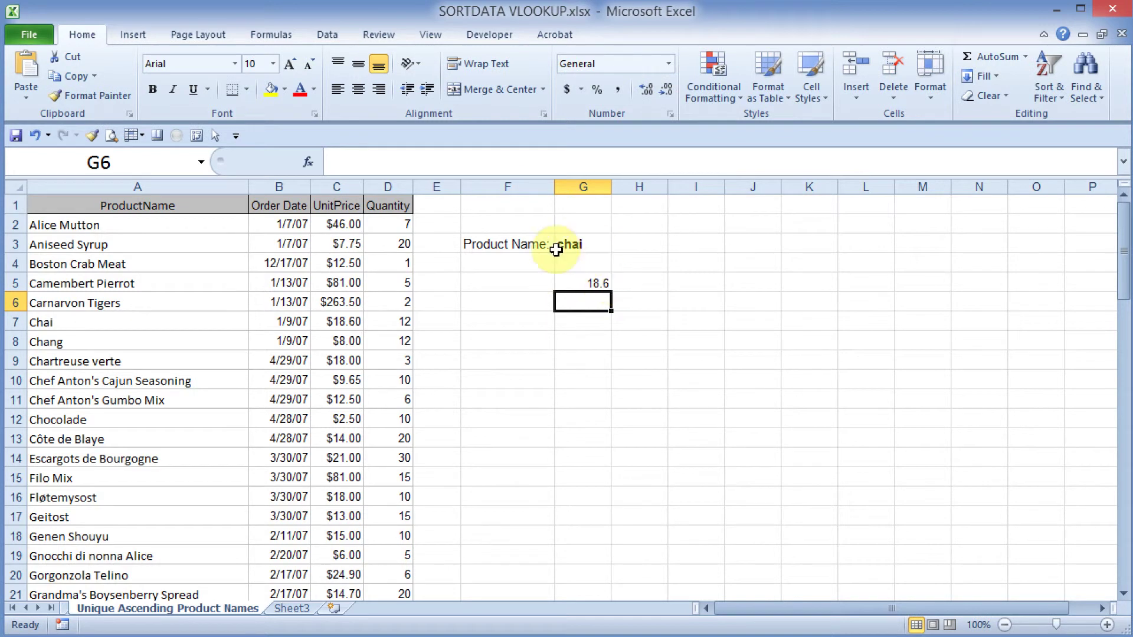
{"action": "left_click", "coordinate": [4, 318]}
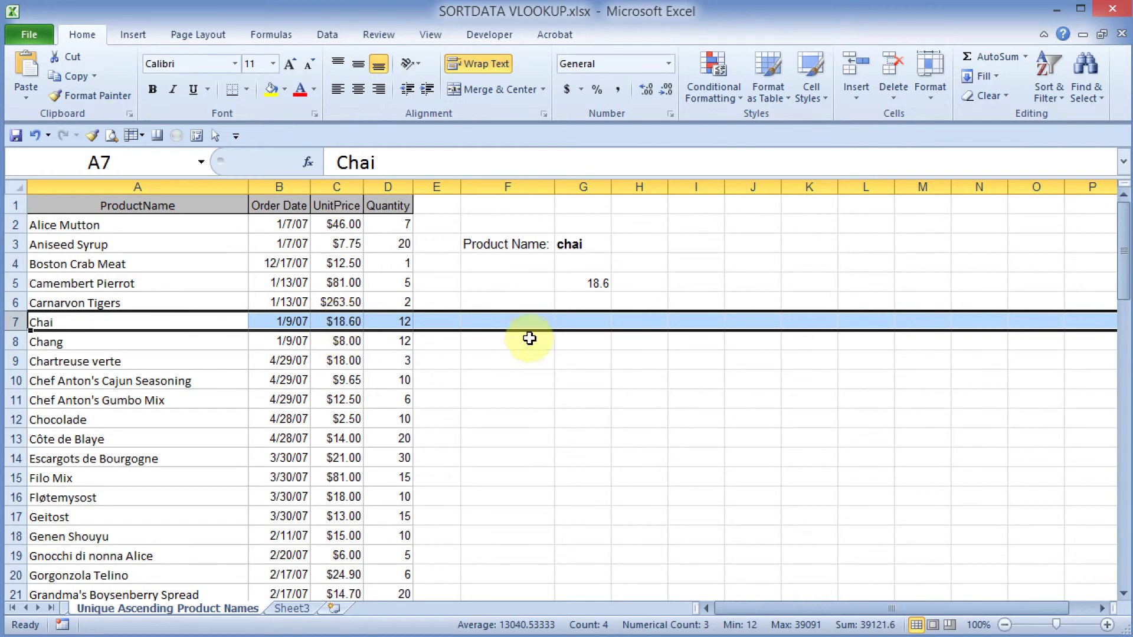
{"action": "left_click", "coordinate": [599, 283]}
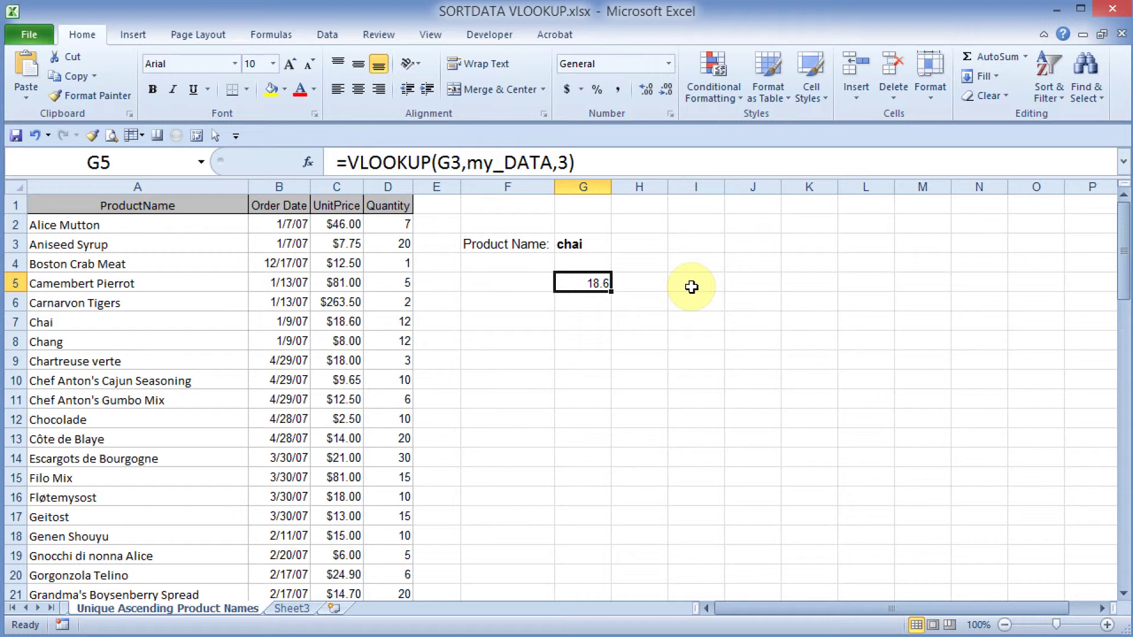
Step: Set the product name in G3 to "Cut Garlic" and compare the lookup result with the Côte de Blaye row's unit price
{"action": "left_click", "coordinate": [569, 243]}
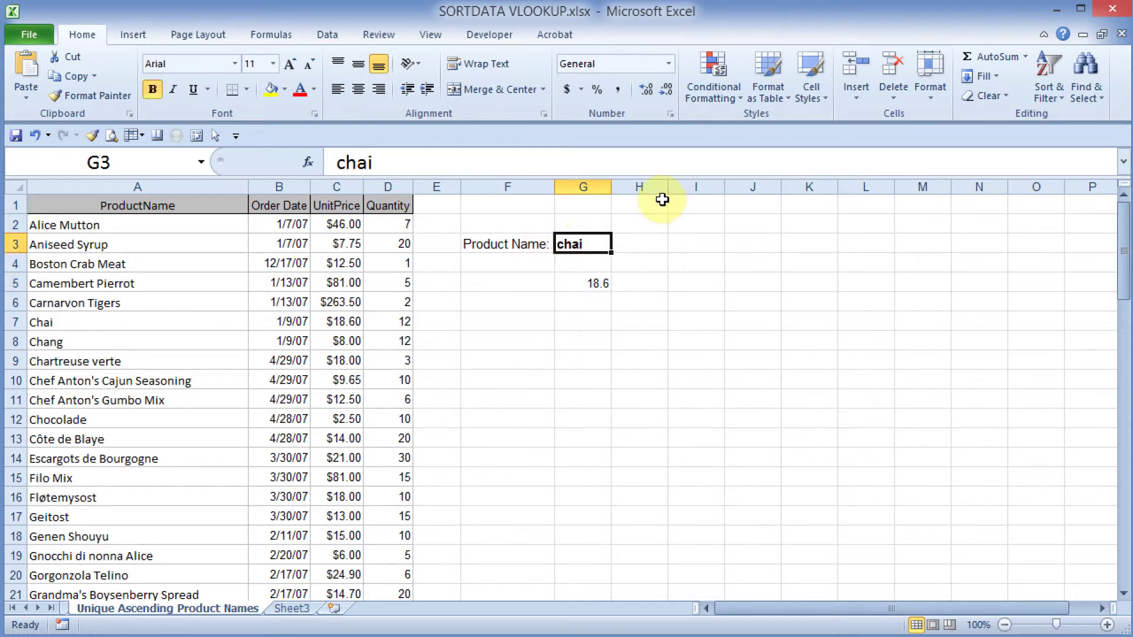
{"action": "type", "text": "Cut Garlic"}
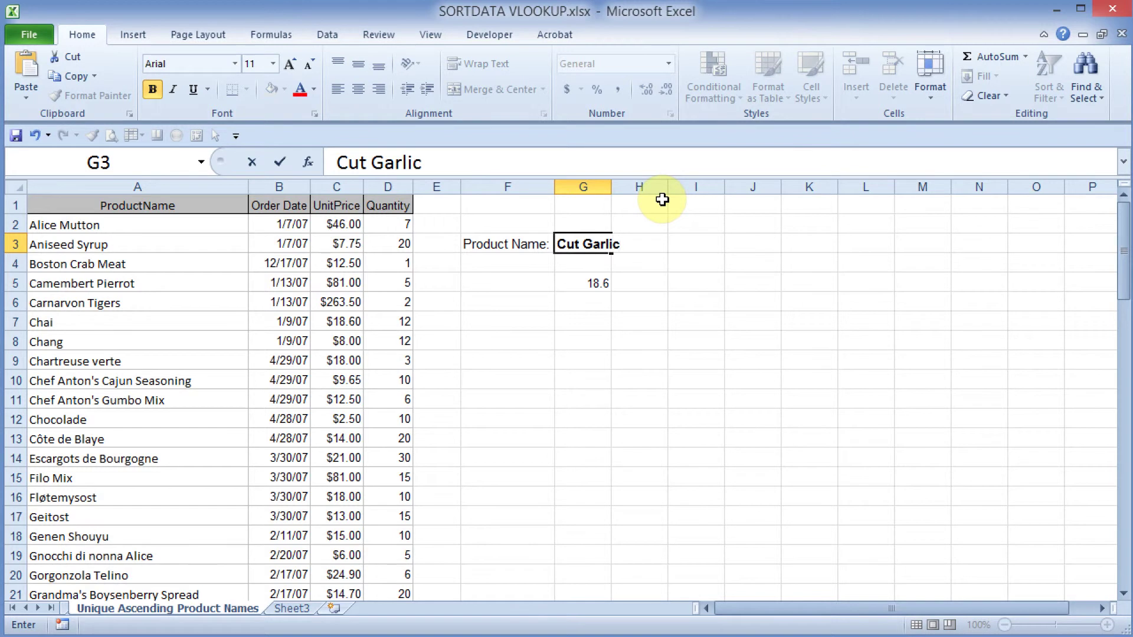
{"action": "key", "text": "Return"}
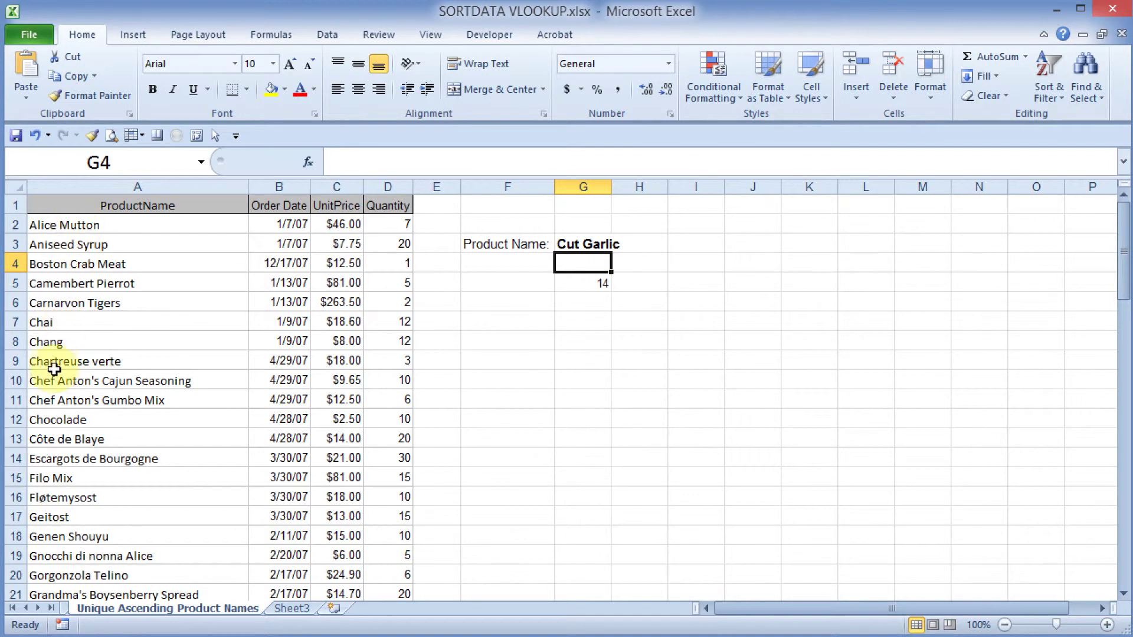
{"action": "left_click", "coordinate": [43, 449]}
{"action": "key", "text": "shift+space"}
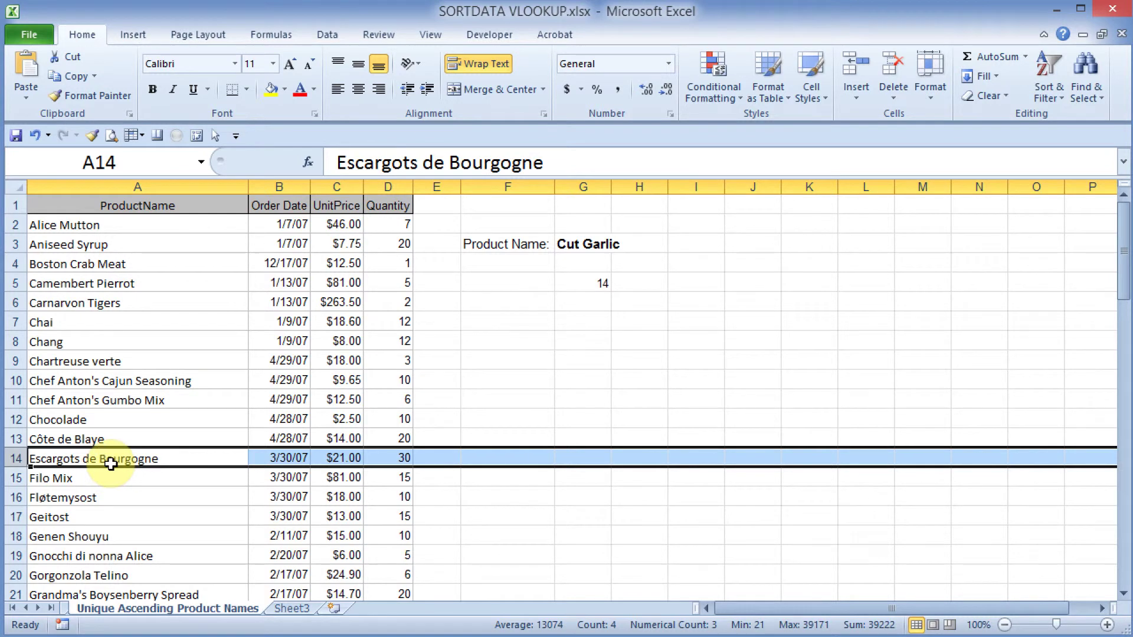
{"action": "left_click", "coordinate": [16, 438]}
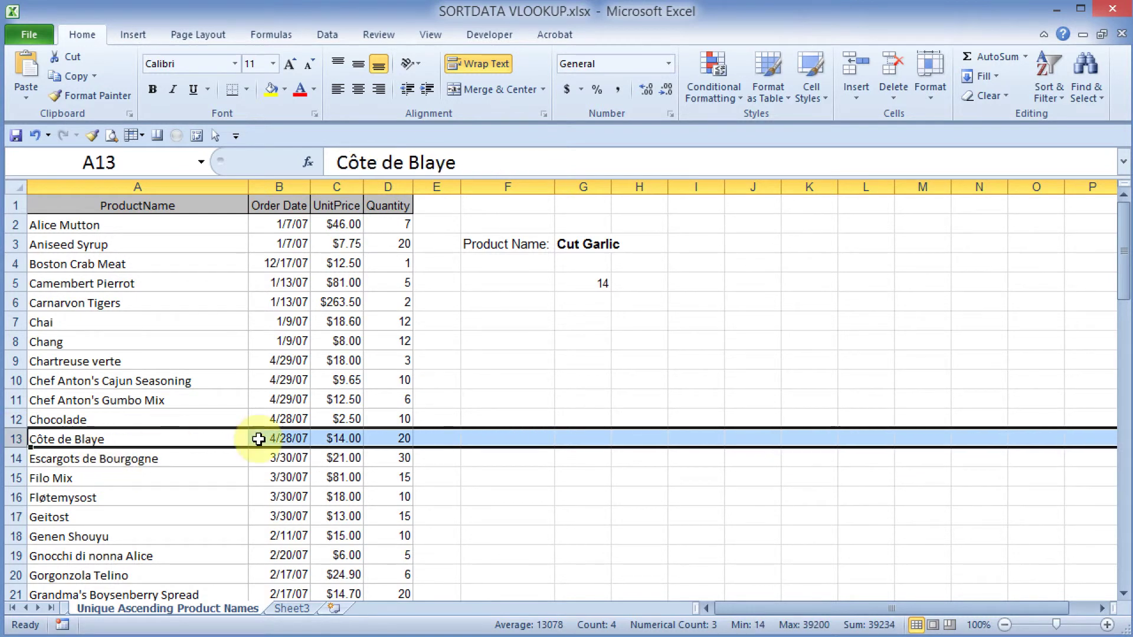
{"action": "left_click", "coordinate": [345, 437]}
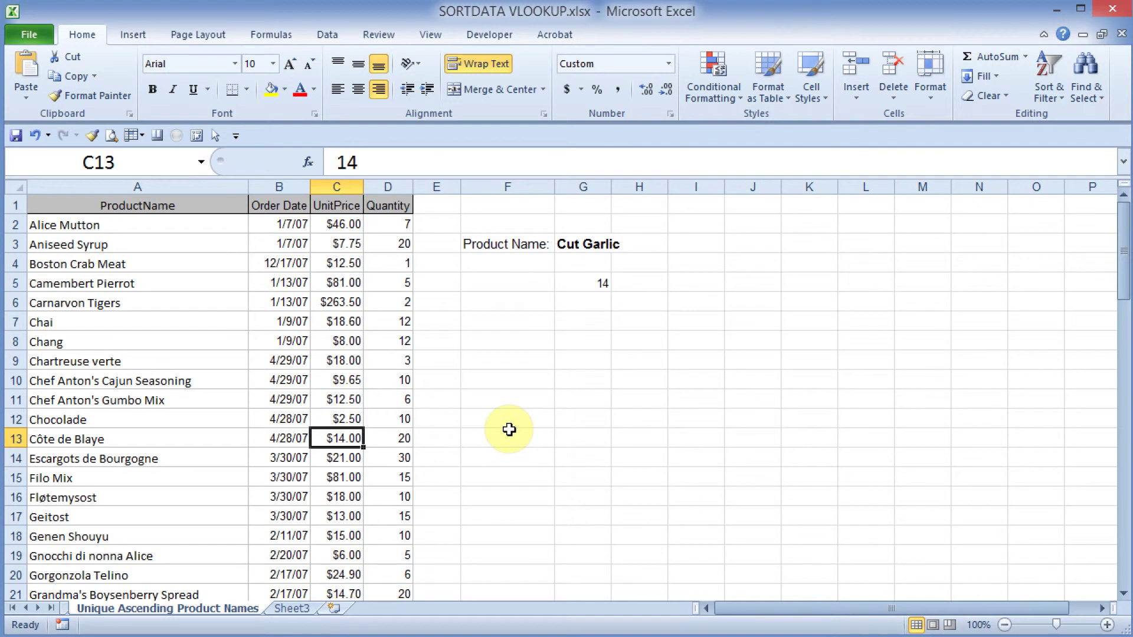
Step: Set the product name in G3 to "flute Chocolate", compare the result with the Fløtemysost row, and review the formula's arguments in G5
{"action": "left_click", "coordinate": [584, 243]}
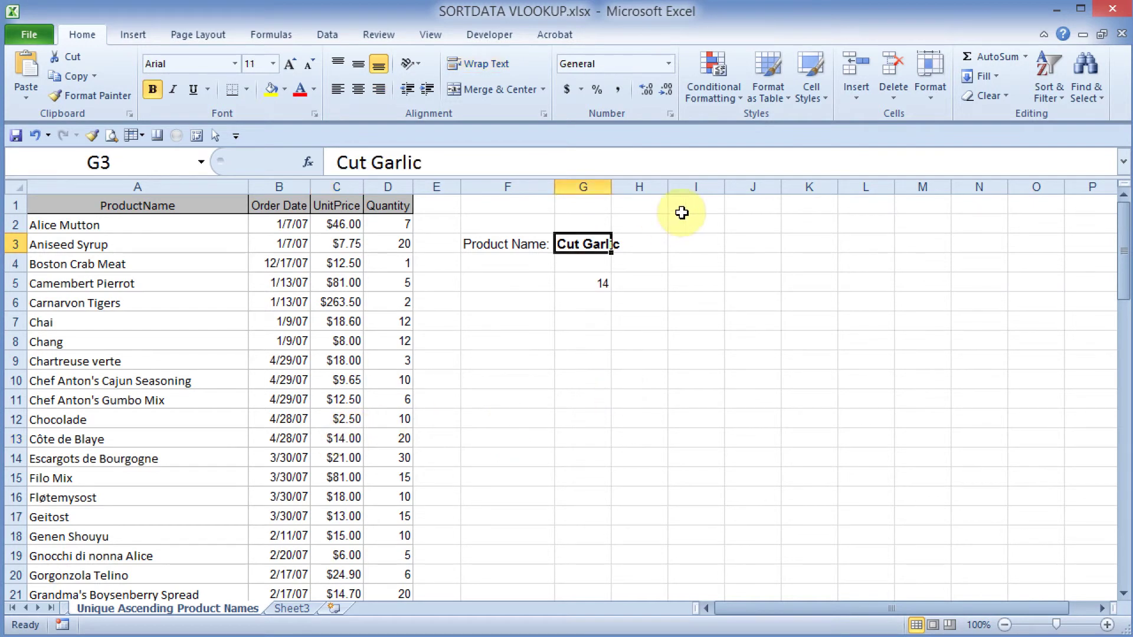
{"action": "type", "text": "flute Chocolate"}
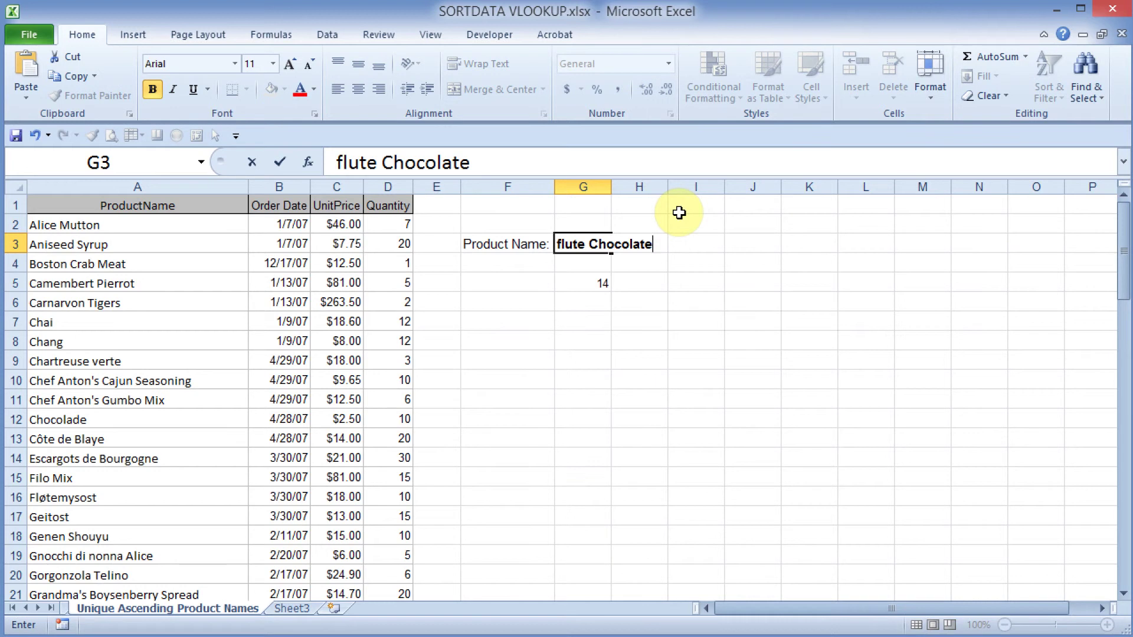
{"action": "key", "text": "Return"}
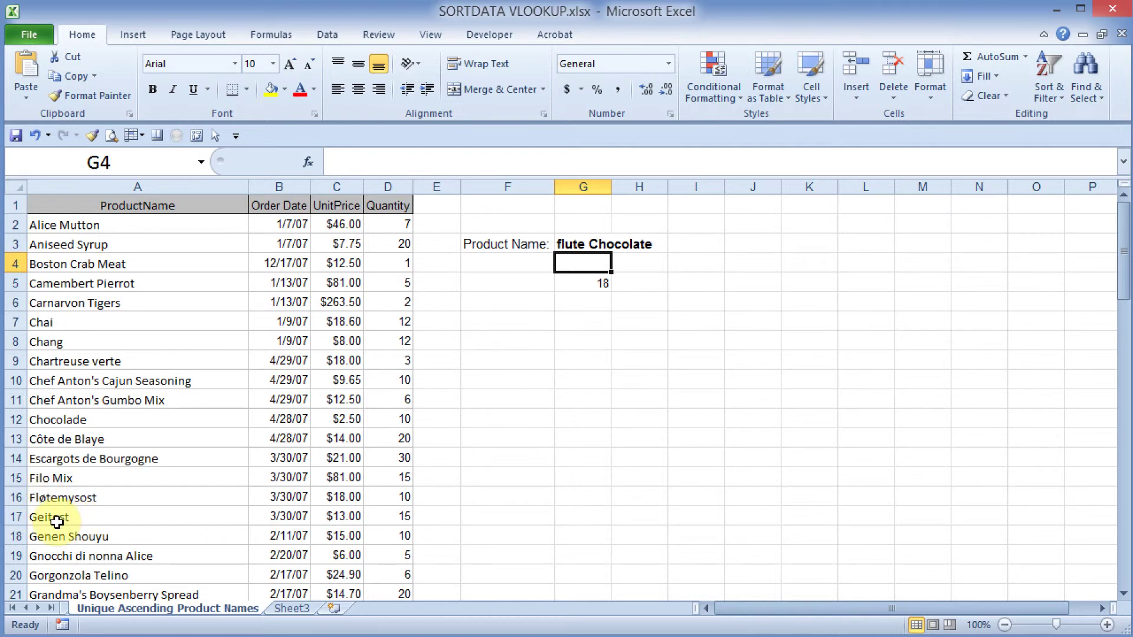
{"action": "left_click", "coordinate": [16, 497]}
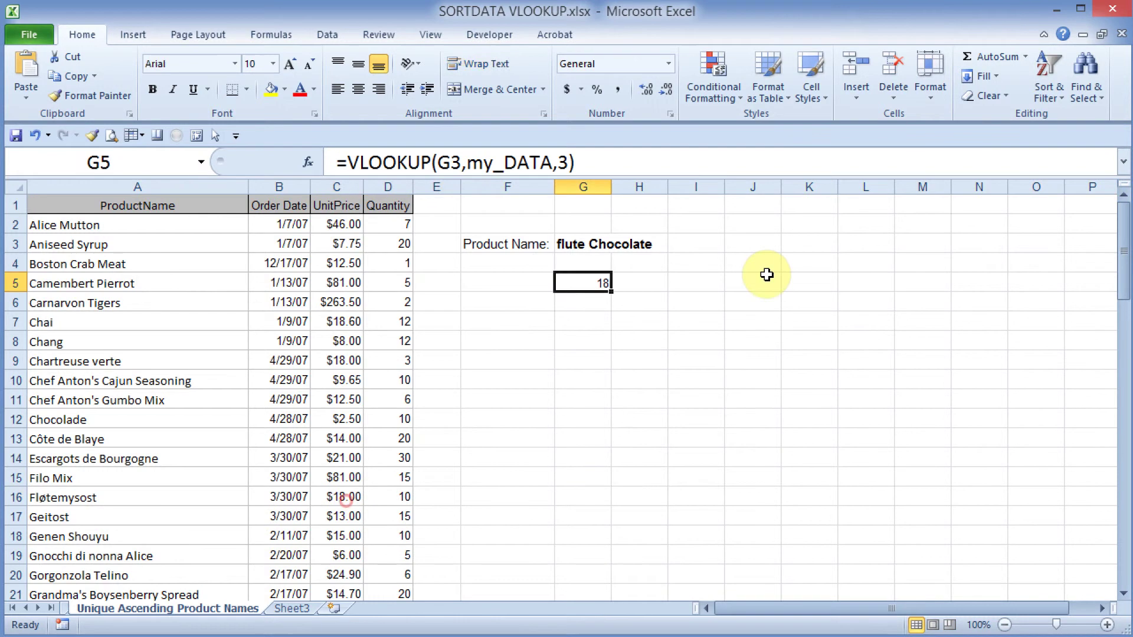
{"action": "key", "text": "F2"}
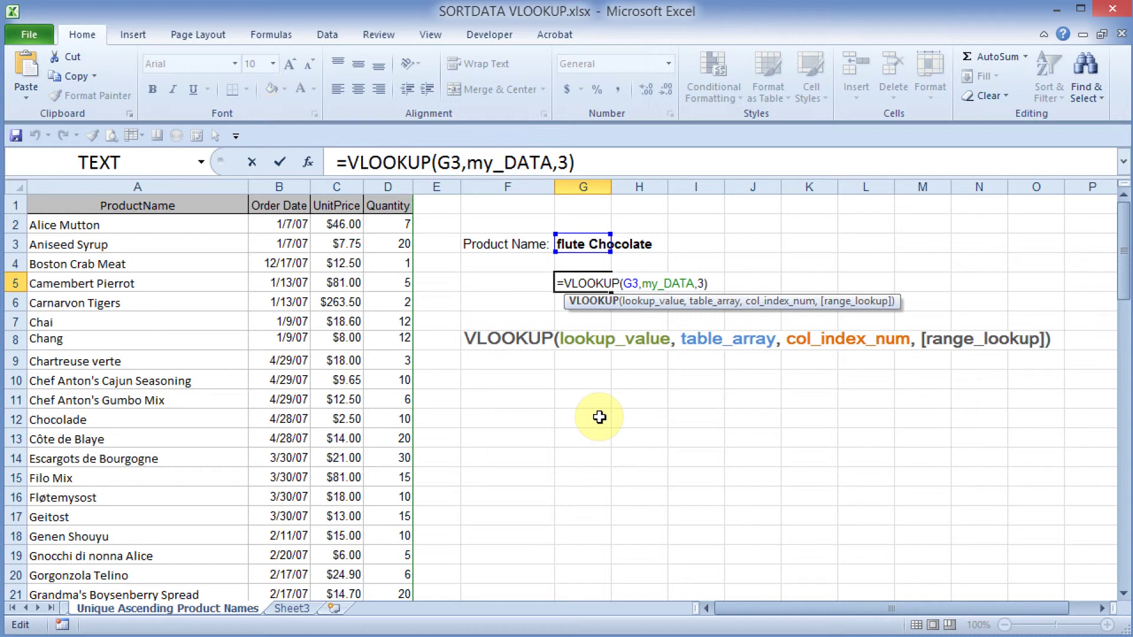
{"action": "key", "text": "ctrl+Return"}
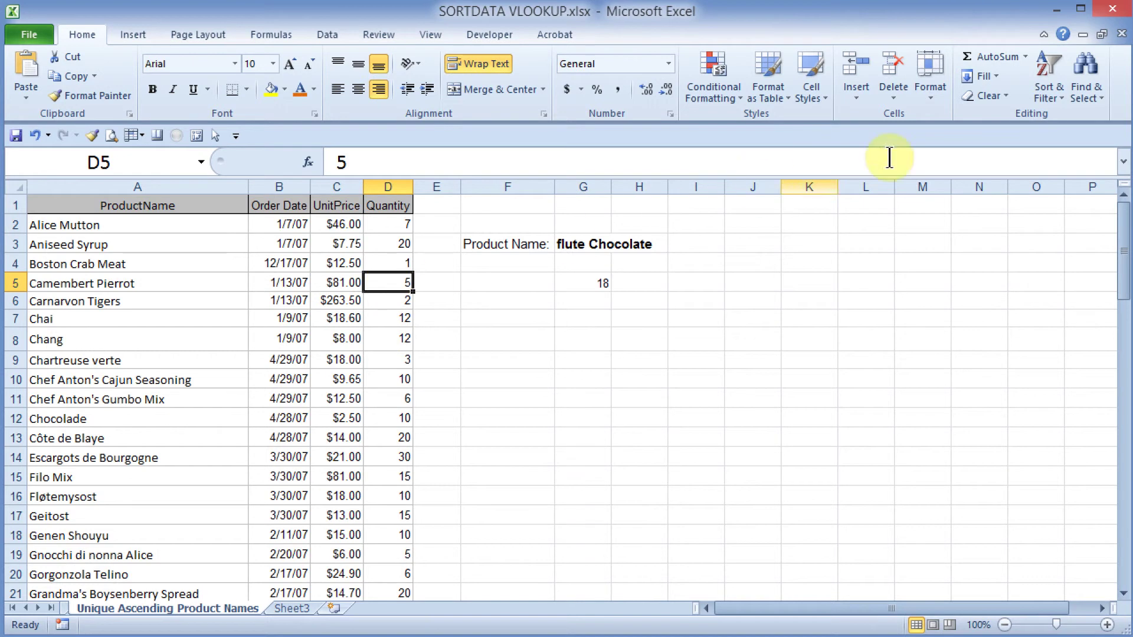
Step: Sort the product table by Quantity from smallest to largest and set the product name in G3 to Ikura
{"action": "left_click", "coordinate": [1053, 76]}
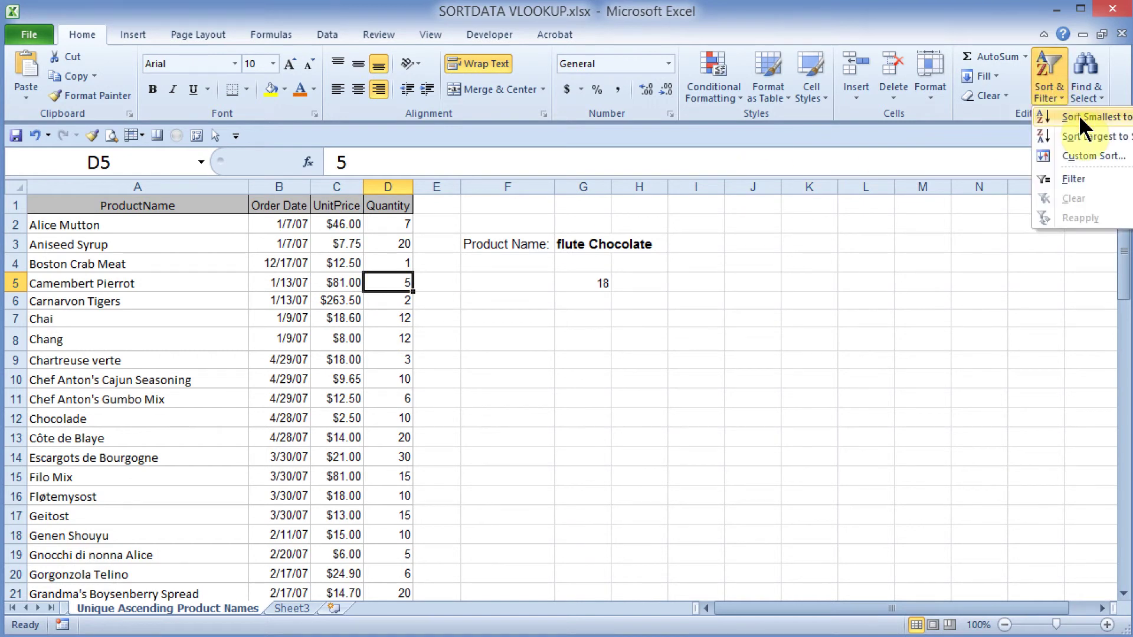
{"action": "left_click", "coordinate": [1081, 118]}
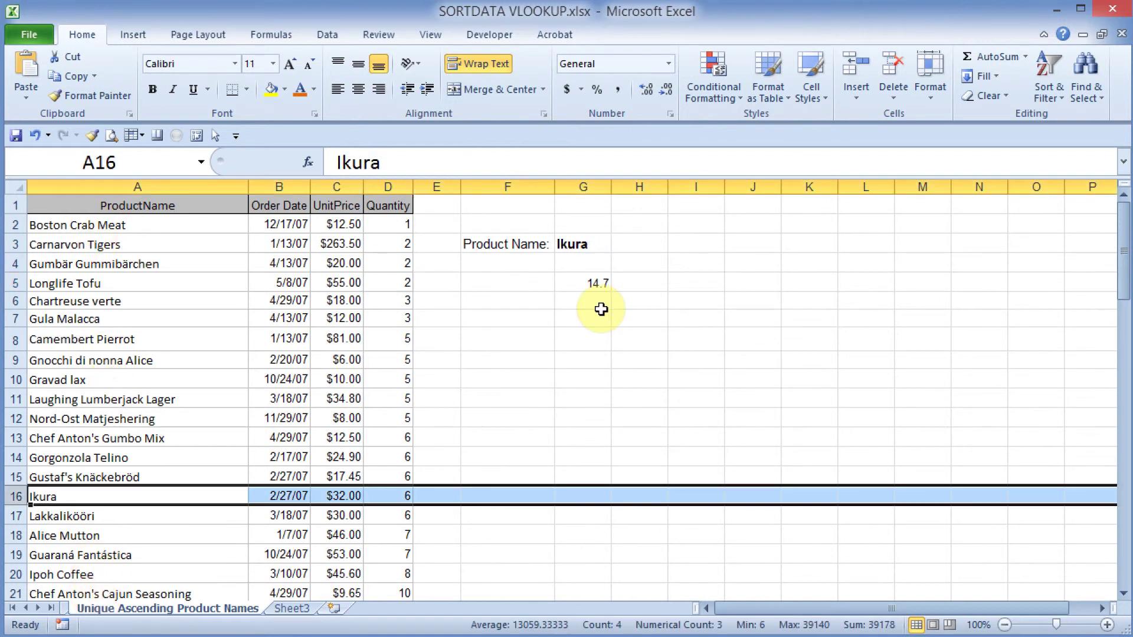
Step: Add 0 as the range_lookup argument of the VLOOKUP formula in G5 to require an exact match
{"action": "double_click", "coordinate": [587, 285]}
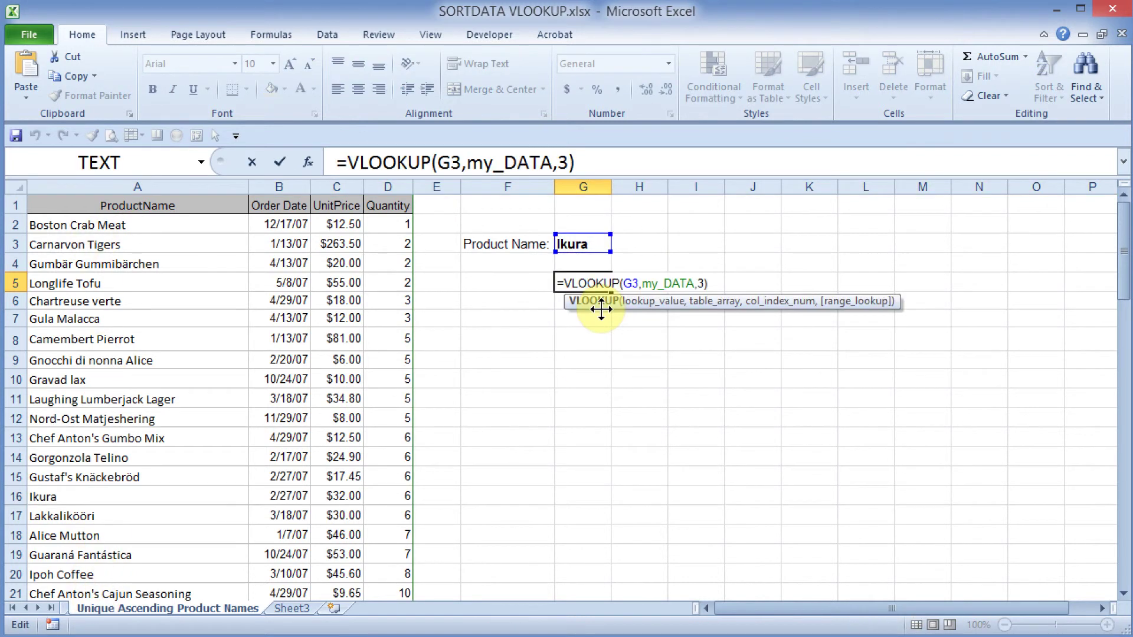
{"action": "left_click", "coordinate": [705, 283]}
{"action": "left_click", "coordinate": [704, 283]}
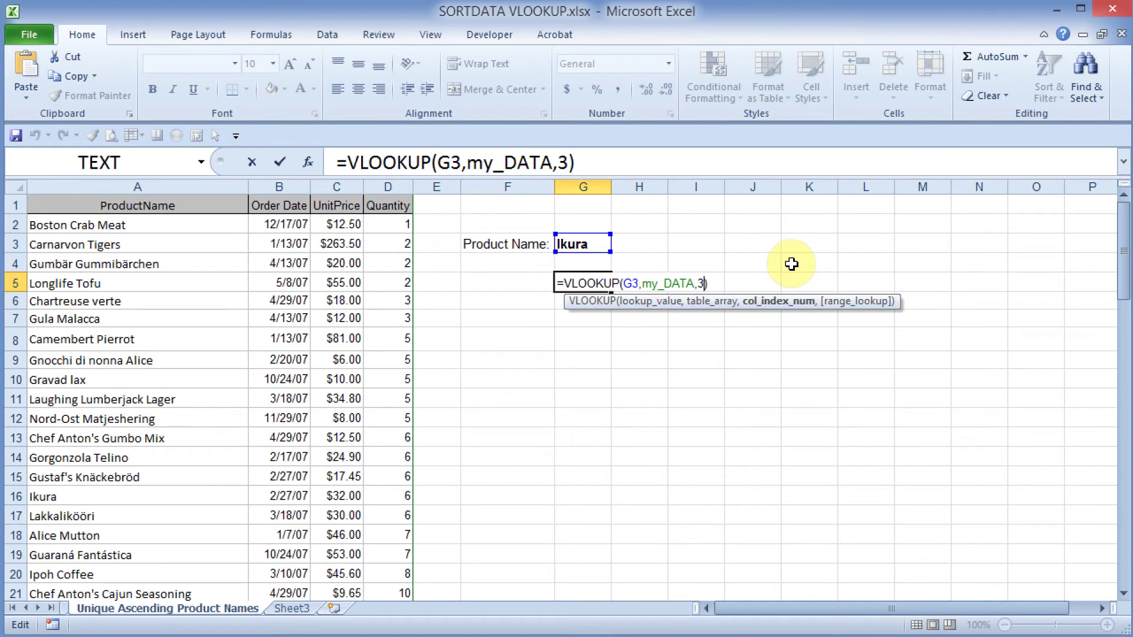
{"action": "type", "text": ","}
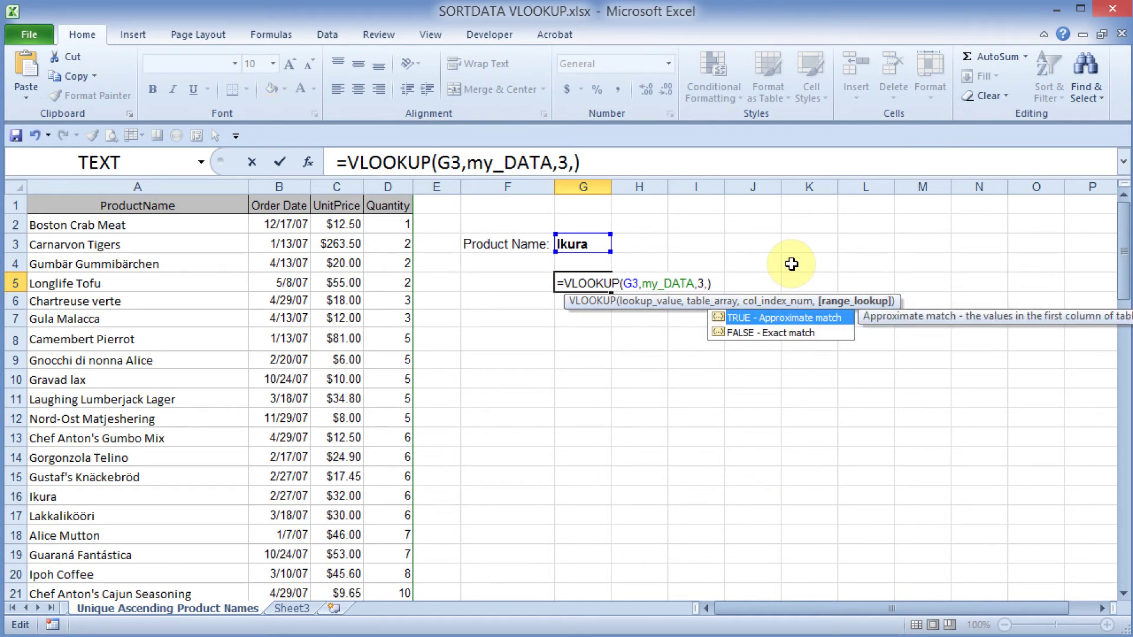
{"action": "type", "text": "0"}
{"action": "key", "text": "Return"}
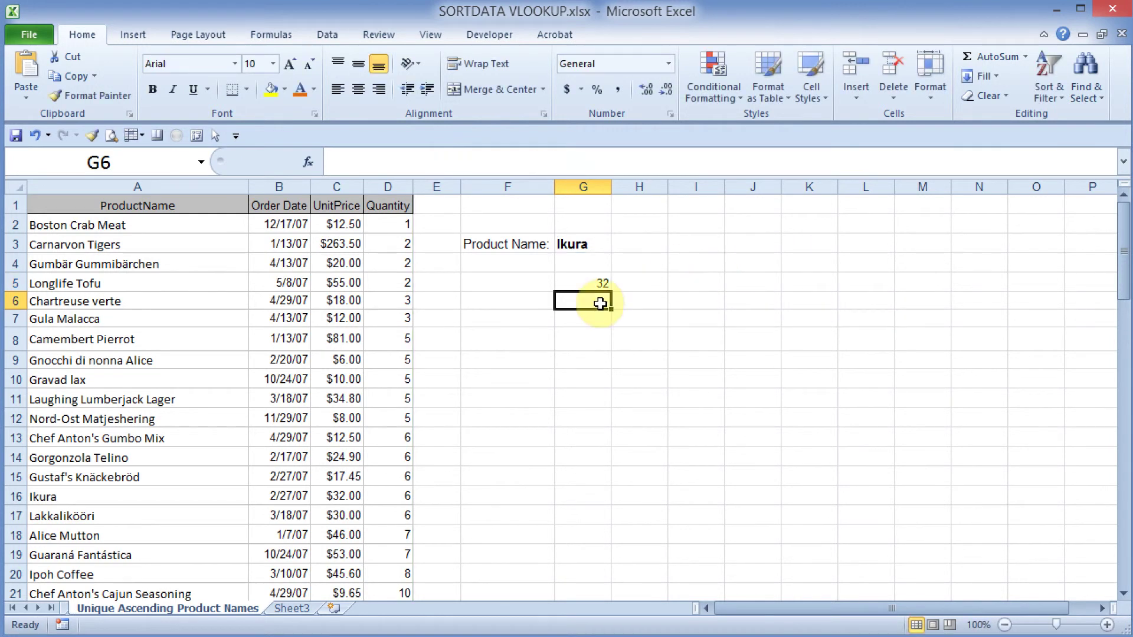
Step: Compare the lookup result in G5 with the unit price in the Ikura row
{"action": "left_click", "coordinate": [619, 330]}
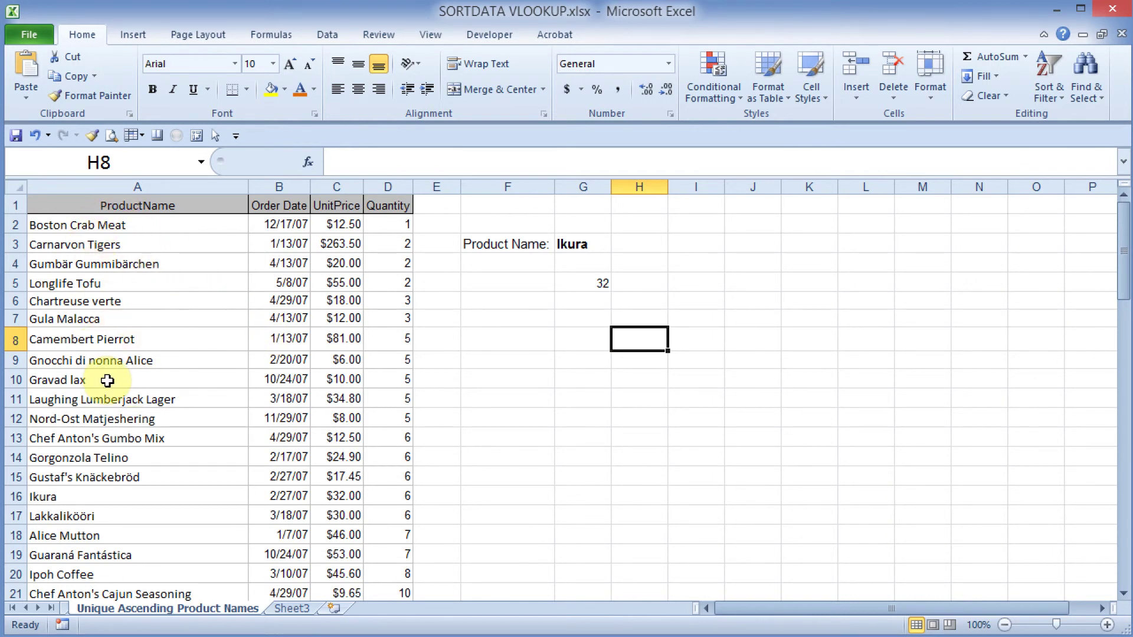
{"action": "scroll", "coordinate": [105, 374], "scroll_direction": "down", "scroll_amount": 3}
{"action": "scroll", "coordinate": [105, 373], "scroll_direction": "up", "scroll_amount": 3}
{"action": "left_click", "coordinate": [14, 497]}
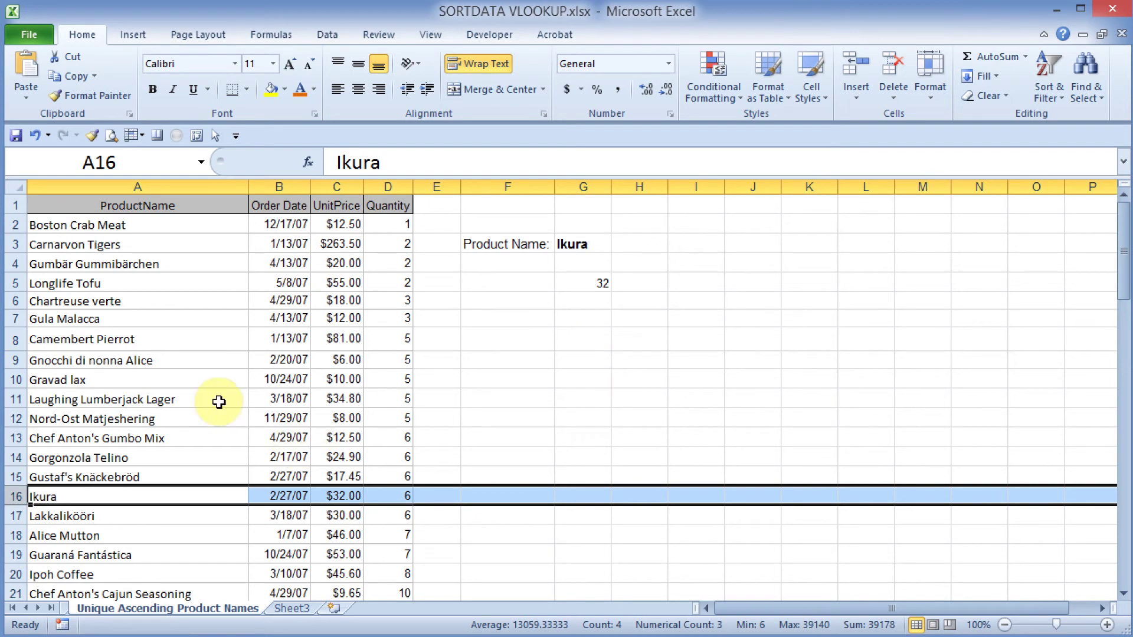
{"action": "left_click", "coordinate": [344, 492]}
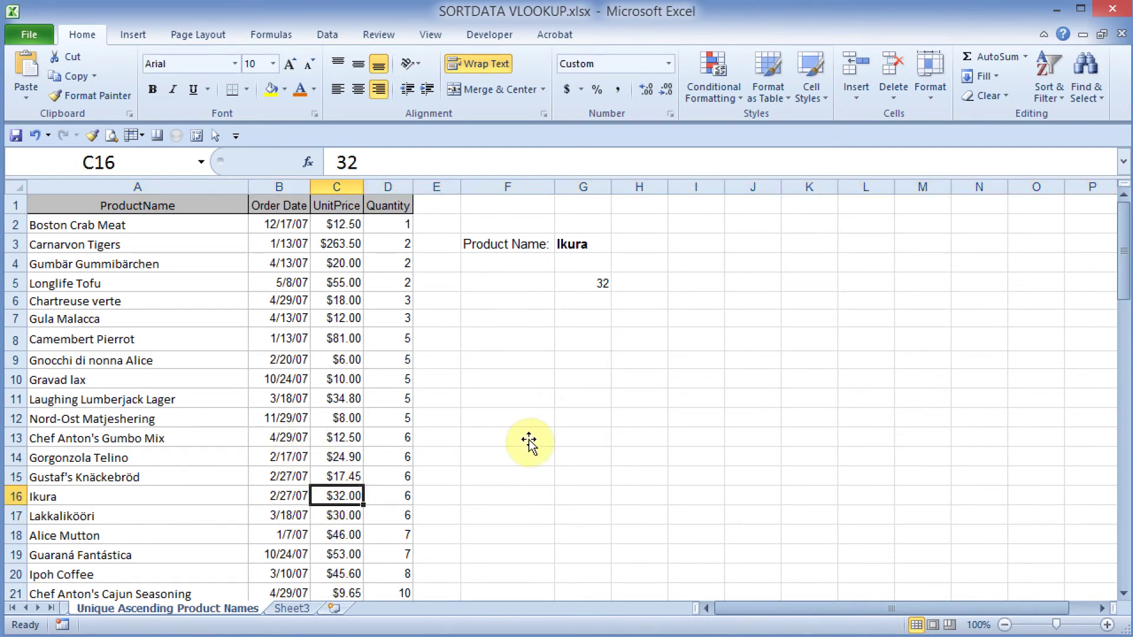
Step: Sort the product table by ProductName from A to Z
{"action": "left_click", "coordinate": [89, 359]}
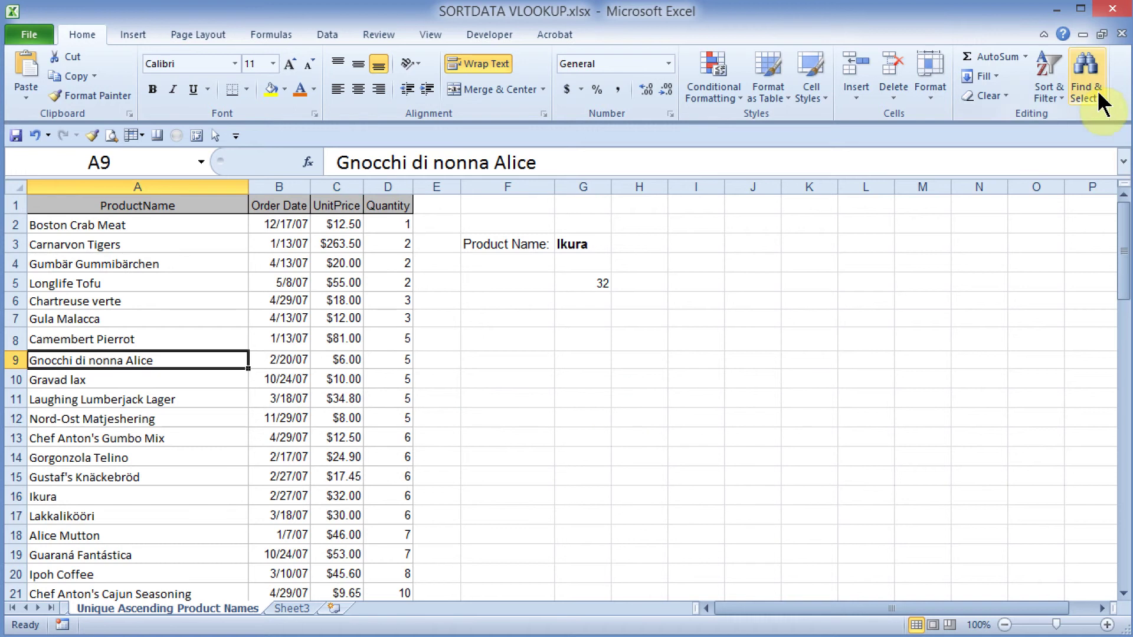
{"action": "left_click", "coordinate": [1049, 89]}
{"action": "left_click", "coordinate": [1080, 118]}
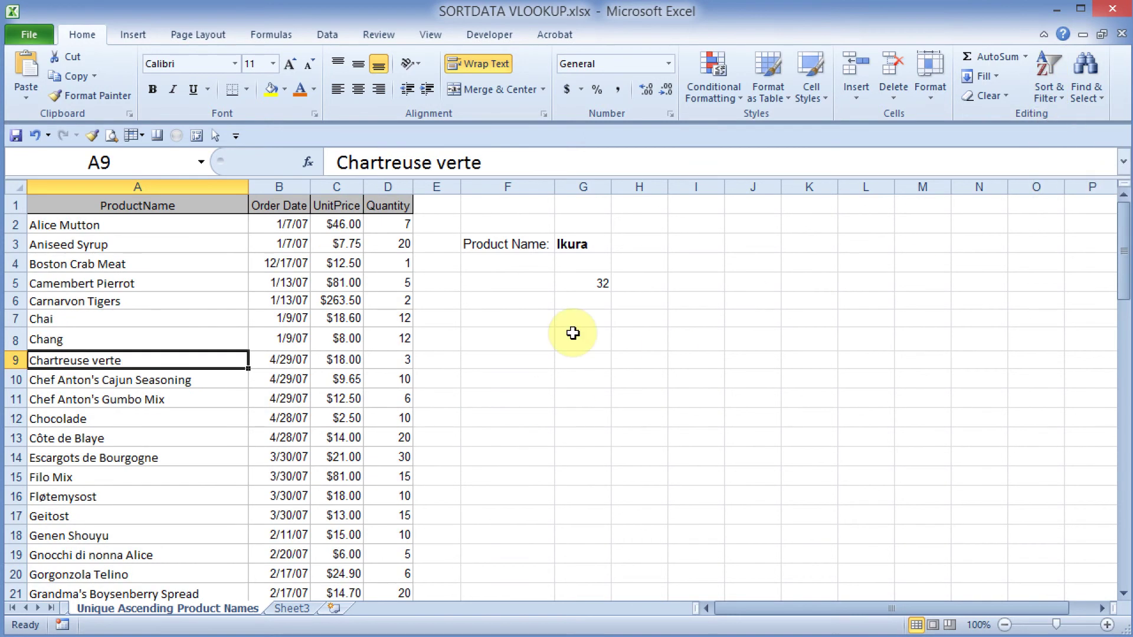
{"action": "left_click", "coordinate": [594, 282]}
{"action": "double_click", "coordinate": [597, 282]}
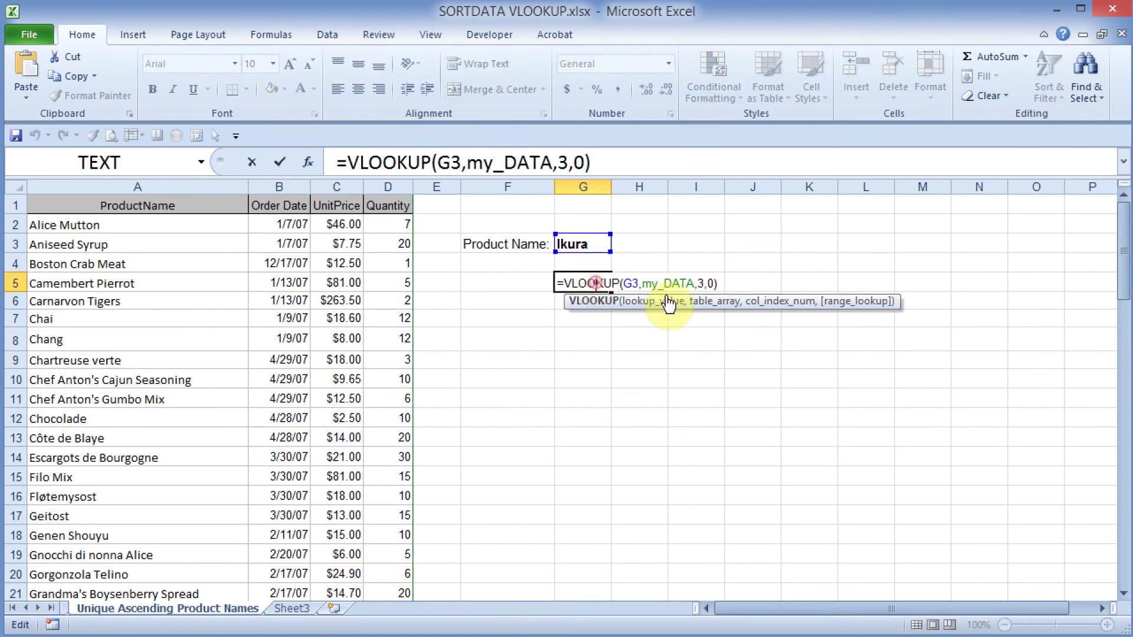
{"action": "left_click", "coordinate": [716, 277]}
{"action": "key", "text": "BackSpace"}
{"action": "key", "text": "BackSpace"}
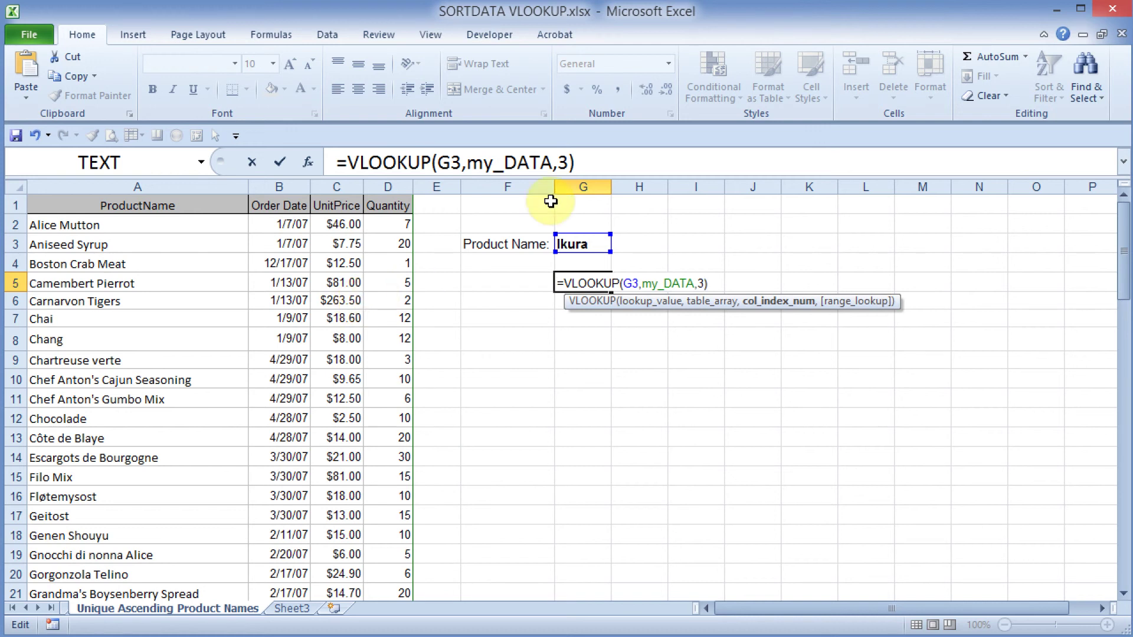
{"action": "left_click_drag", "start_coordinate": [578, 163], "coordinate": [623, 160]}
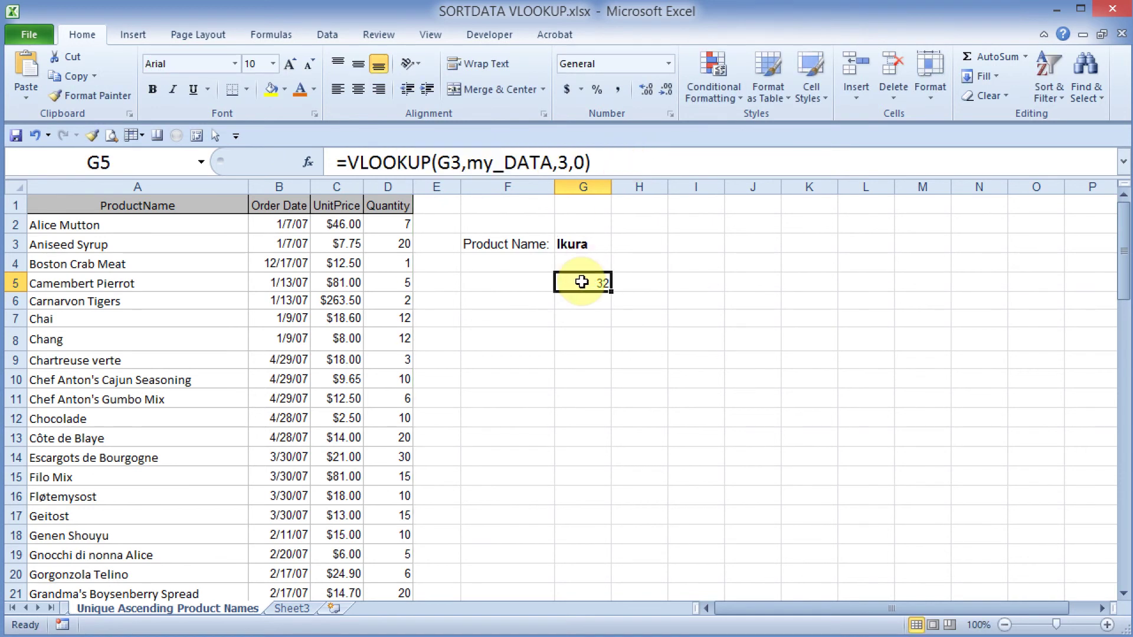
Step: Extend the G5 formula to multiply the unit price lookup by the quantity lookup, VLOOKUP(G3,my_DATA,4)
{"action": "double_click", "coordinate": [586, 282]}
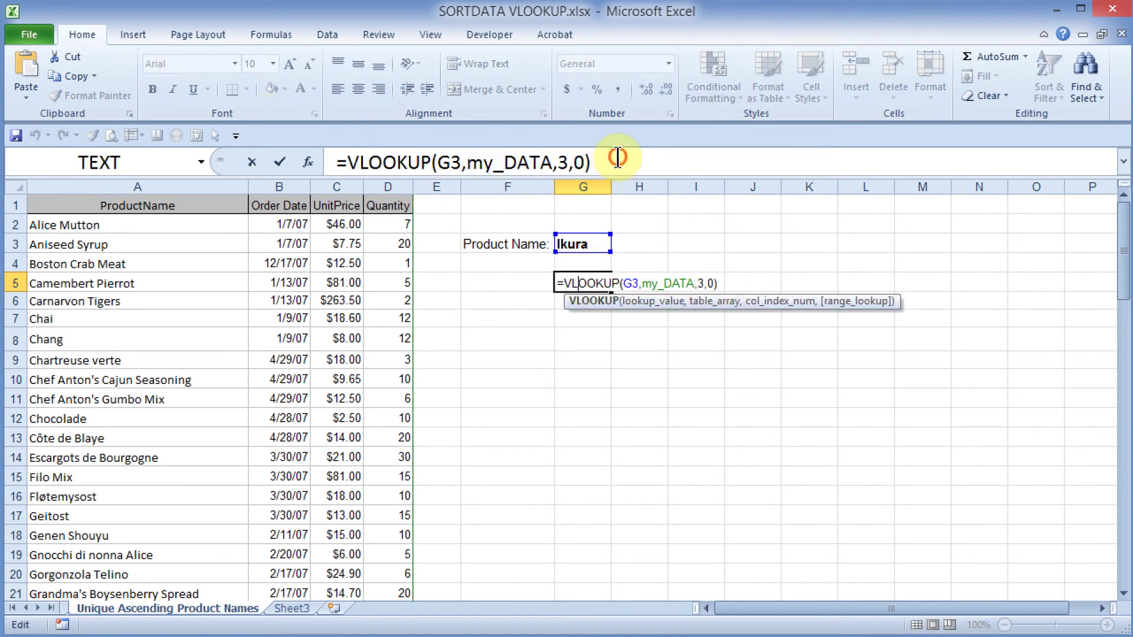
{"action": "left_click", "coordinate": [677, 151]}
{"action": "type", "text": "*"}
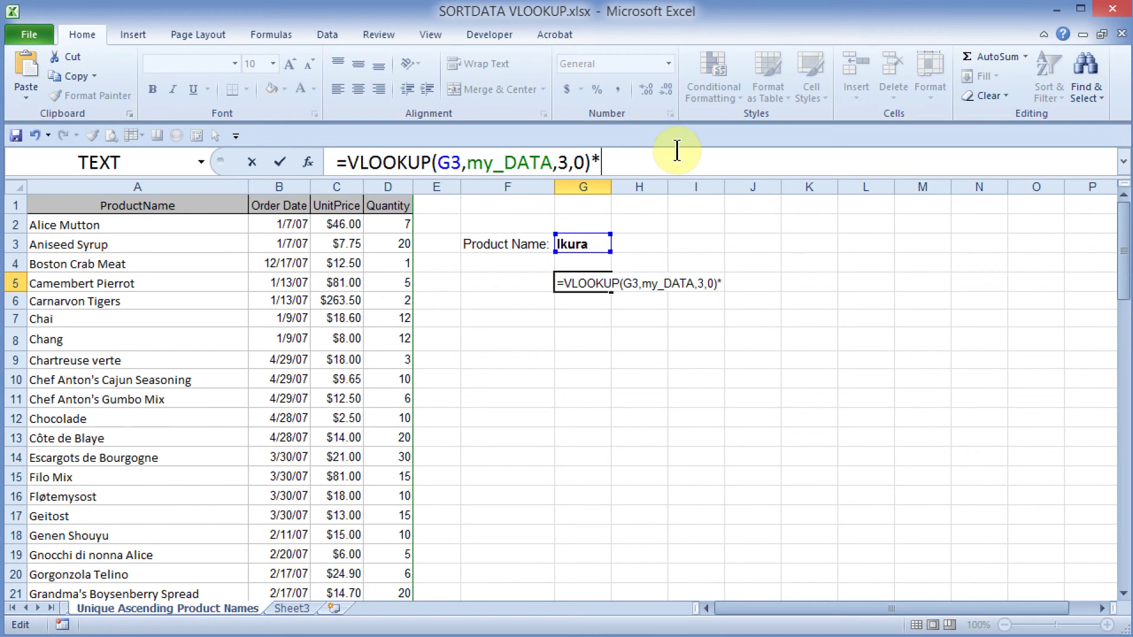
{"action": "type", "text": "VLOOKUP(G3,my_DATA,3)"}
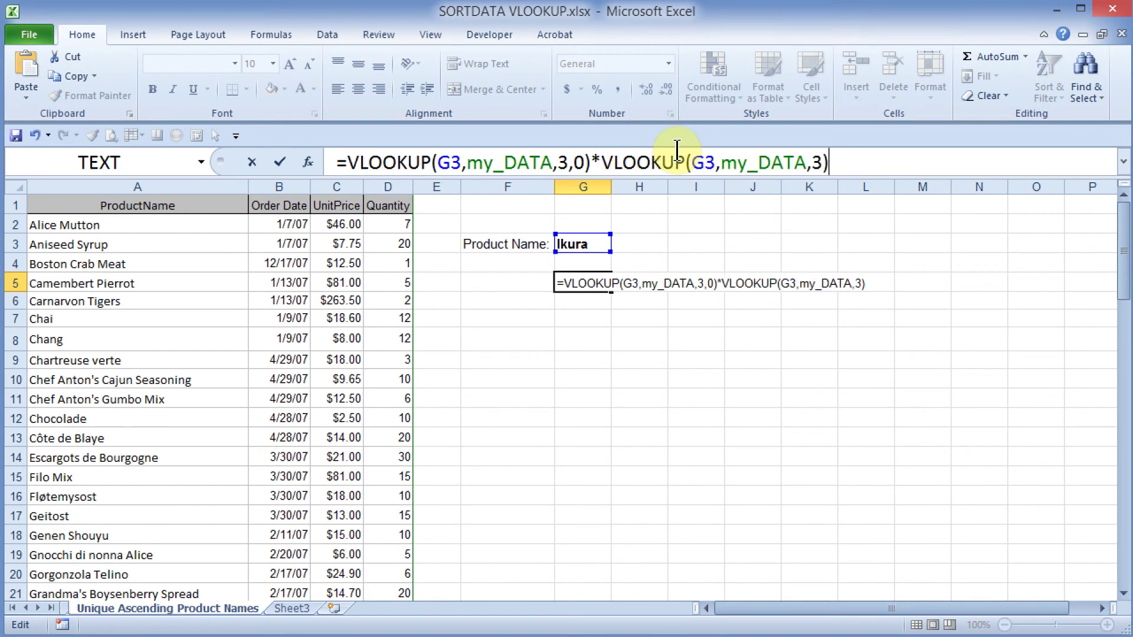
{"action": "key", "text": "Left"}
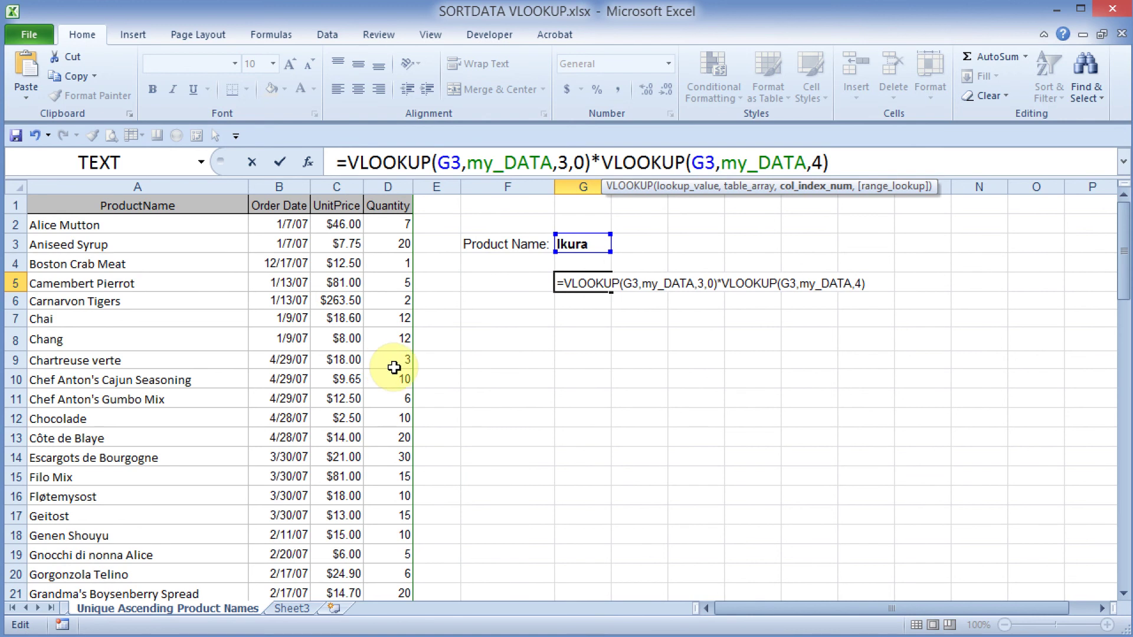
{"action": "key", "text": "Return"}
Step: Apply the Accounting number format with a dollar sign to the result in G5
{"action": "left_click", "coordinate": [597, 283]}
{"action": "left_click", "coordinate": [567, 91]}
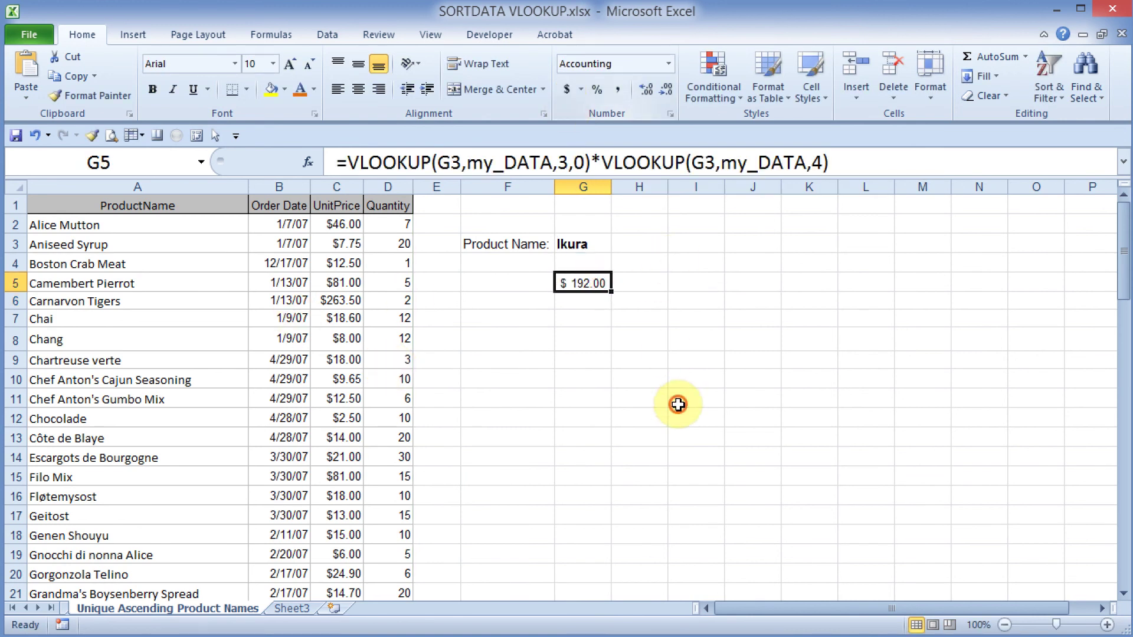
{"action": "left_click", "coordinate": [686, 396]}
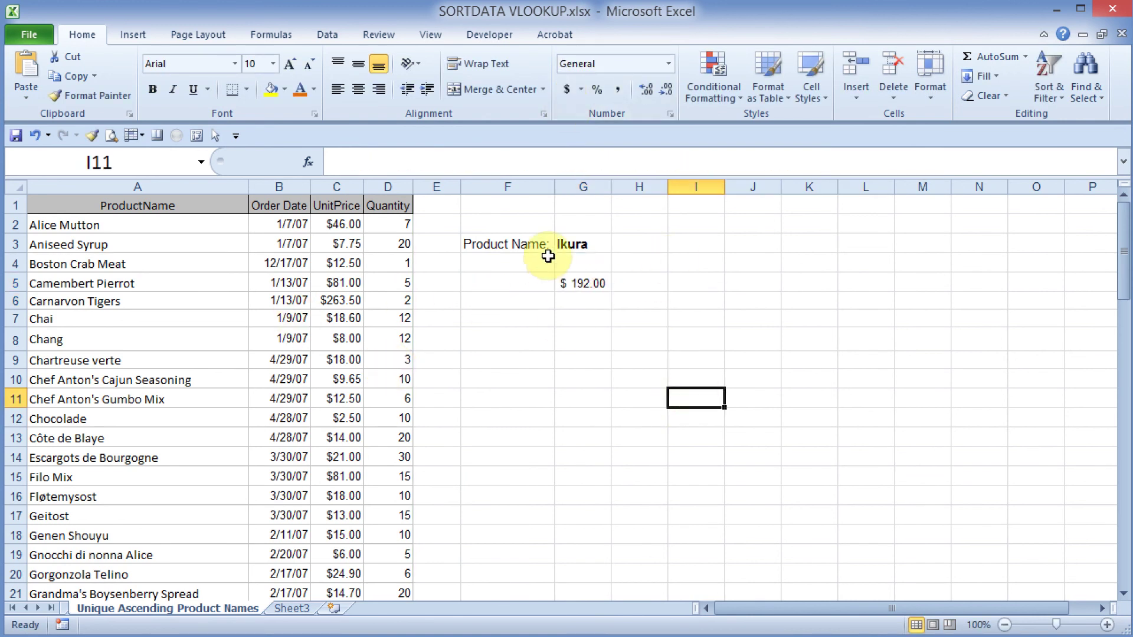
Step: Set the product name in G3 to Chai
{"action": "left_click", "coordinate": [575, 244]}
{"action": "type", "text": "Chai"}
{"action": "key", "text": "Return"}
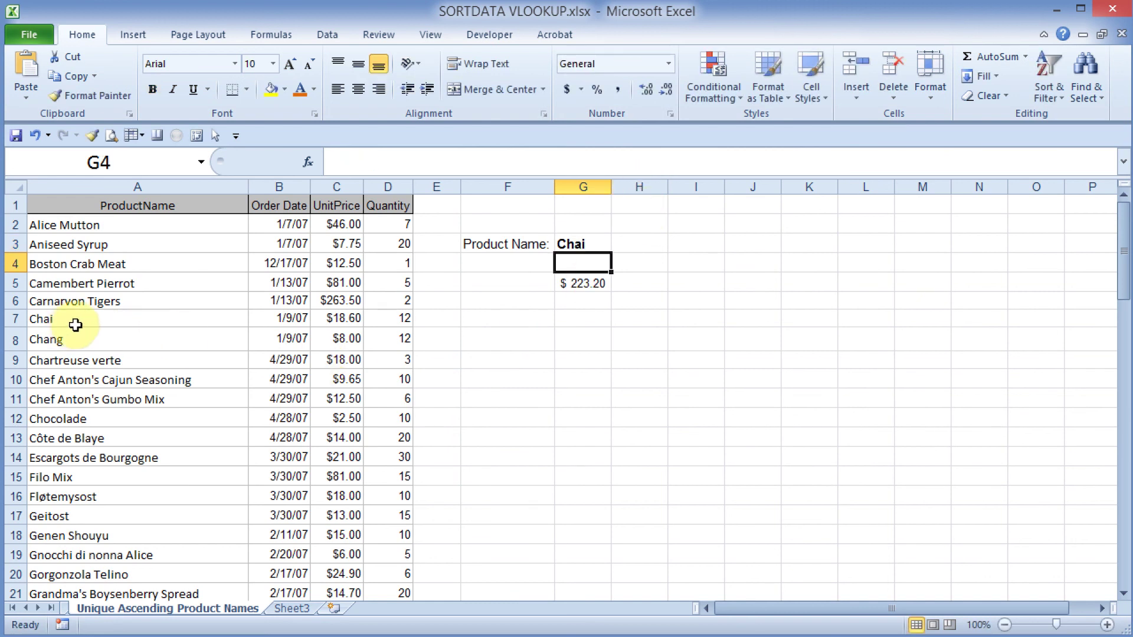
Step: Start a formula in E7, beside the Chai row's quantity
{"action": "left_click", "coordinate": [435, 318]}
{"action": "type", "text": "="}
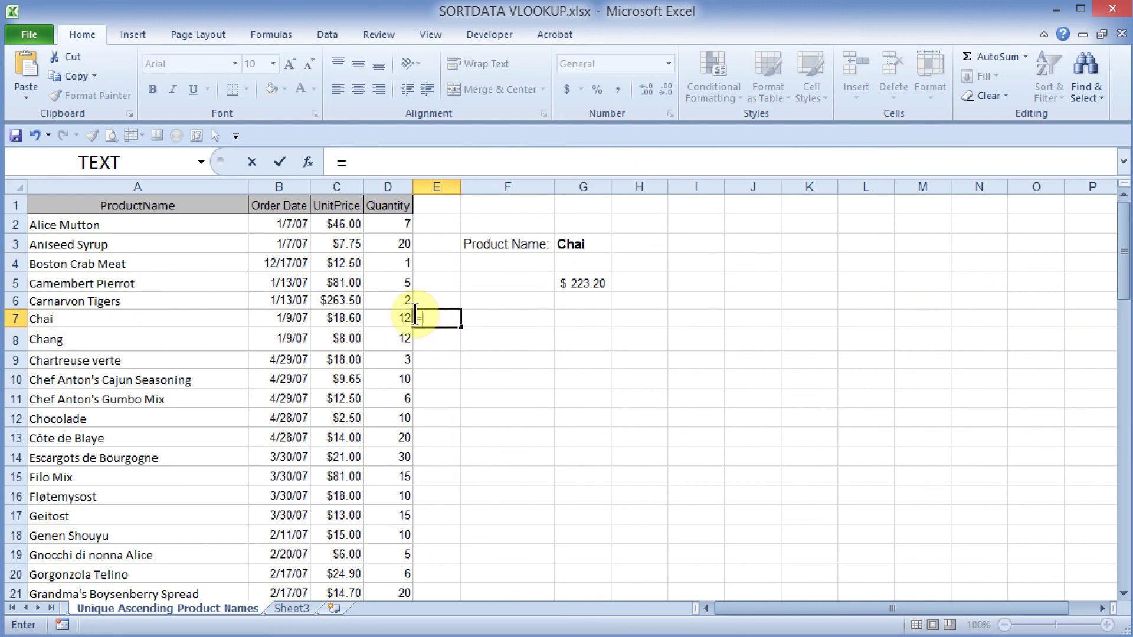